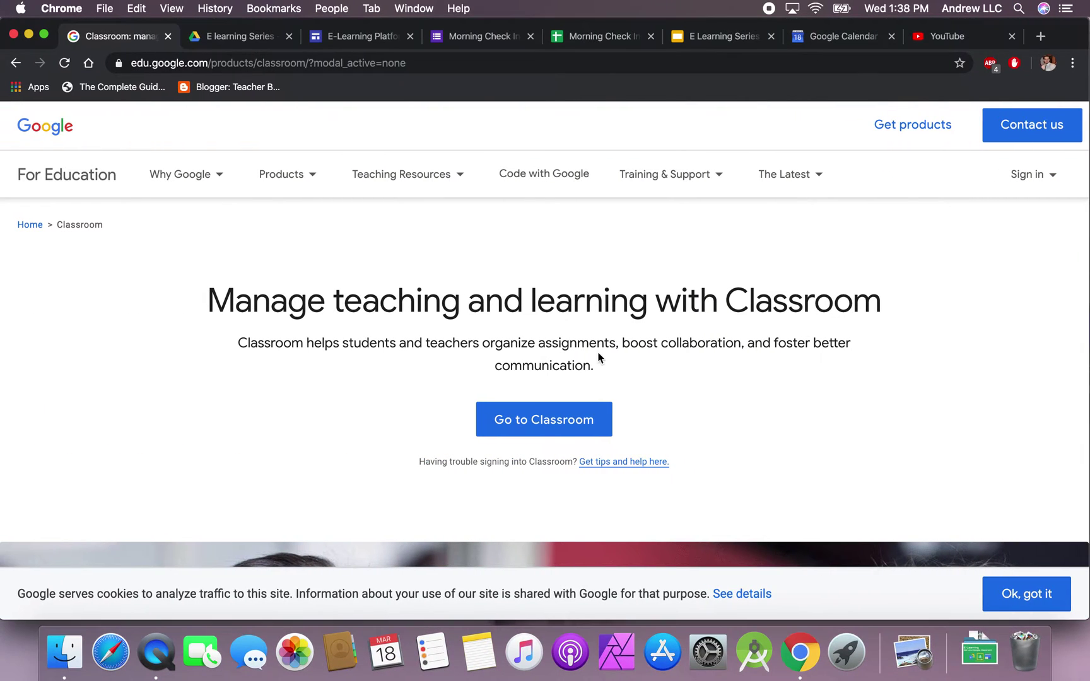
Search the web for 'google classroom' and open the Google Classroom product page.
left_click(527, 65)
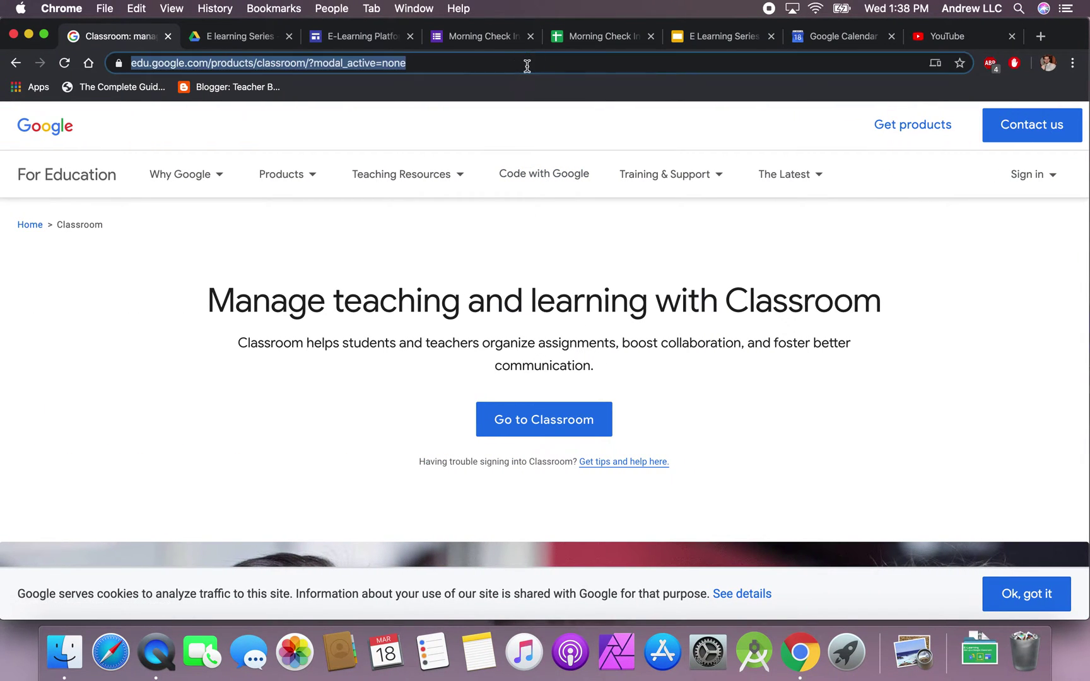
type("google c")
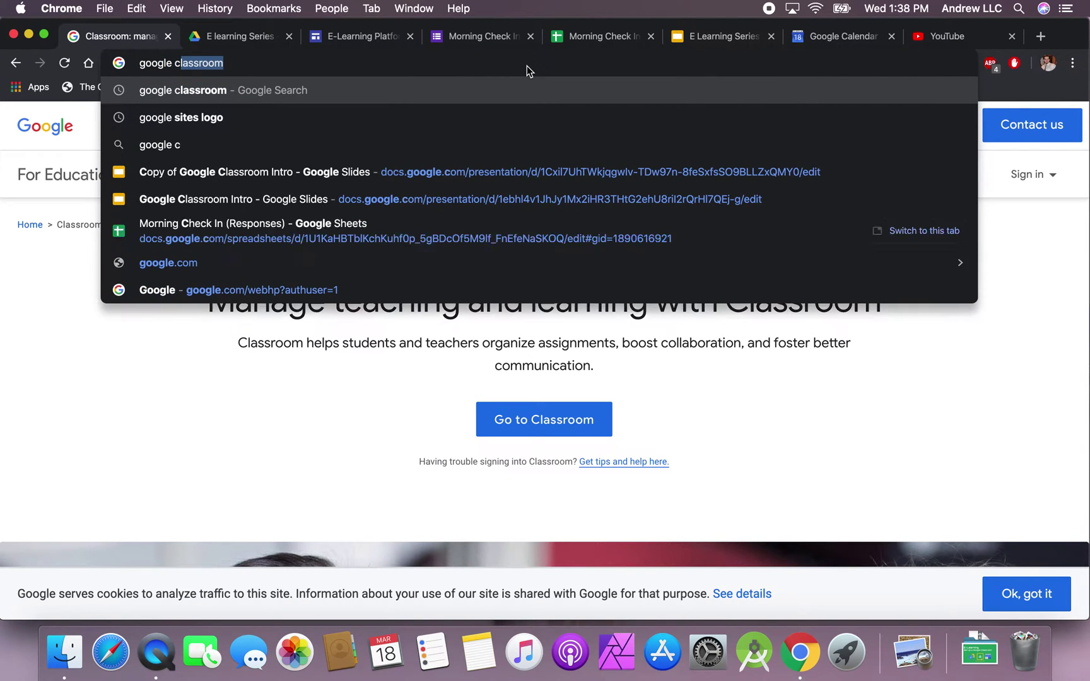
key("BackSpace")
key("BackSpace")
key("BackSpace")
key("BackSpace")
key("BackSpace")
key("BackSpace")
key("BackSpace")
key("BackSpace")
key("BackSpace")
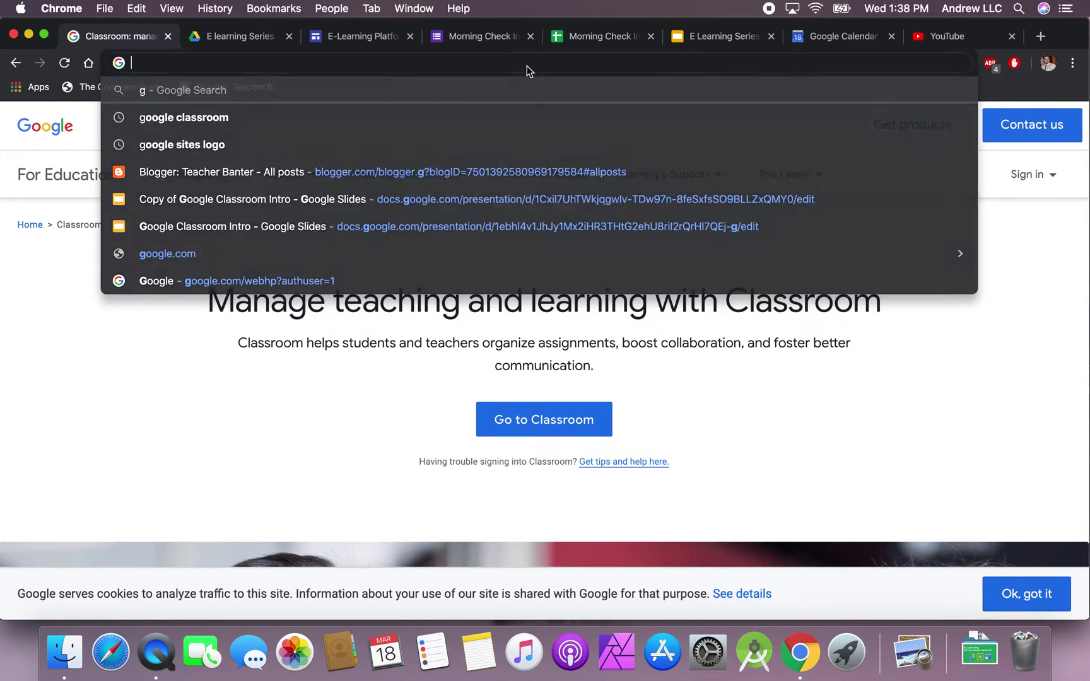
type("google classroom")
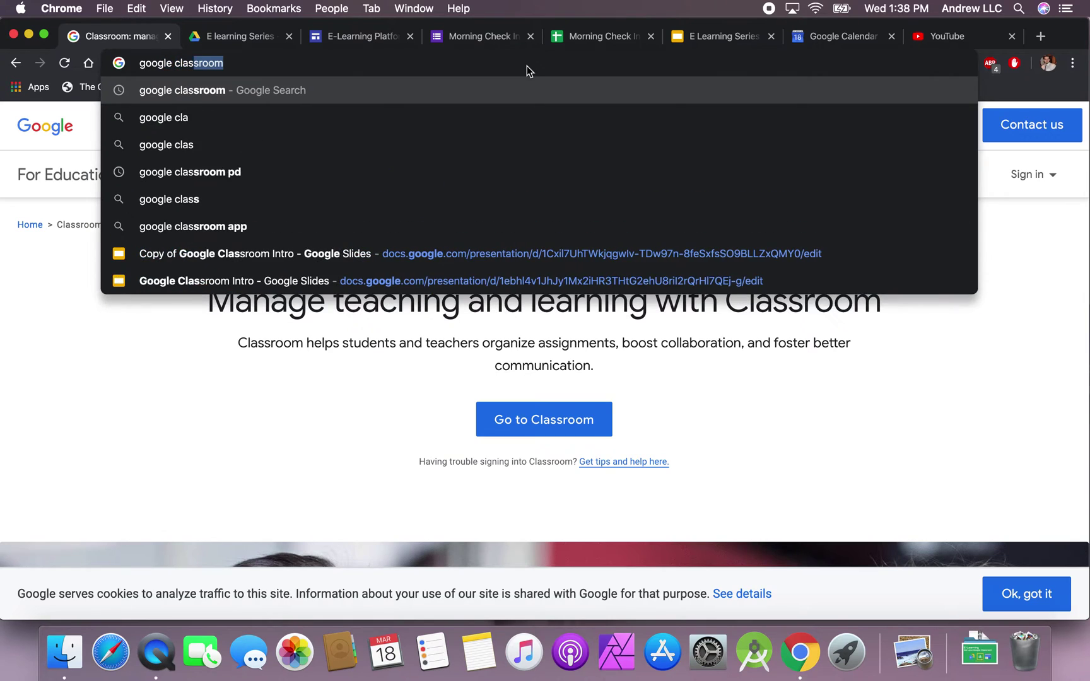
key("Return")
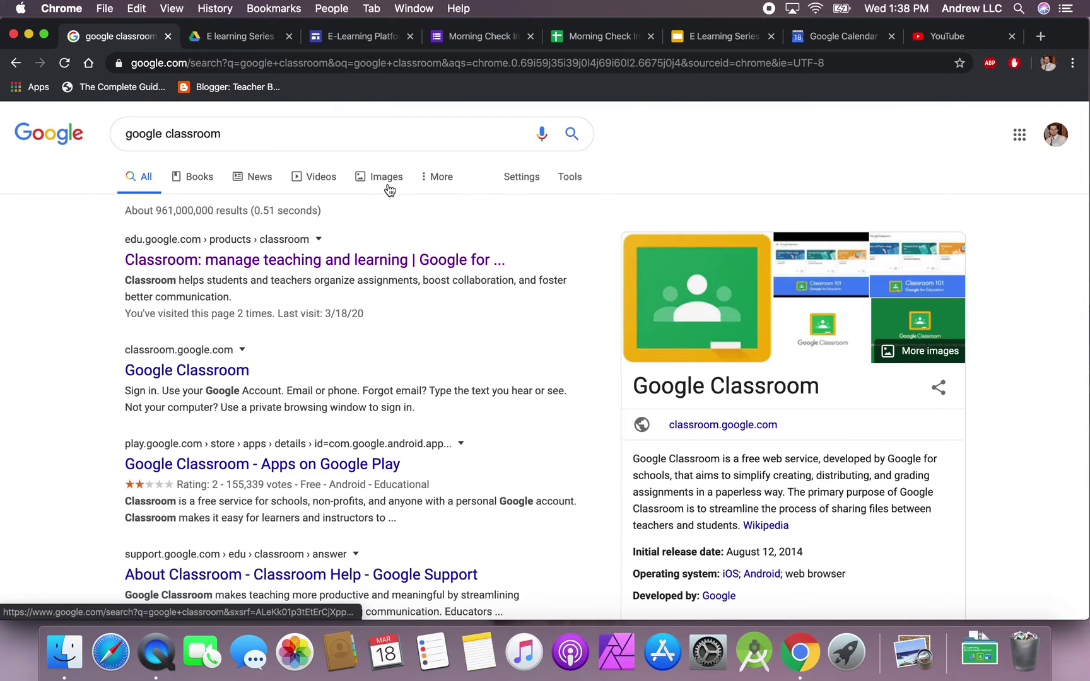
left_click(342, 262)
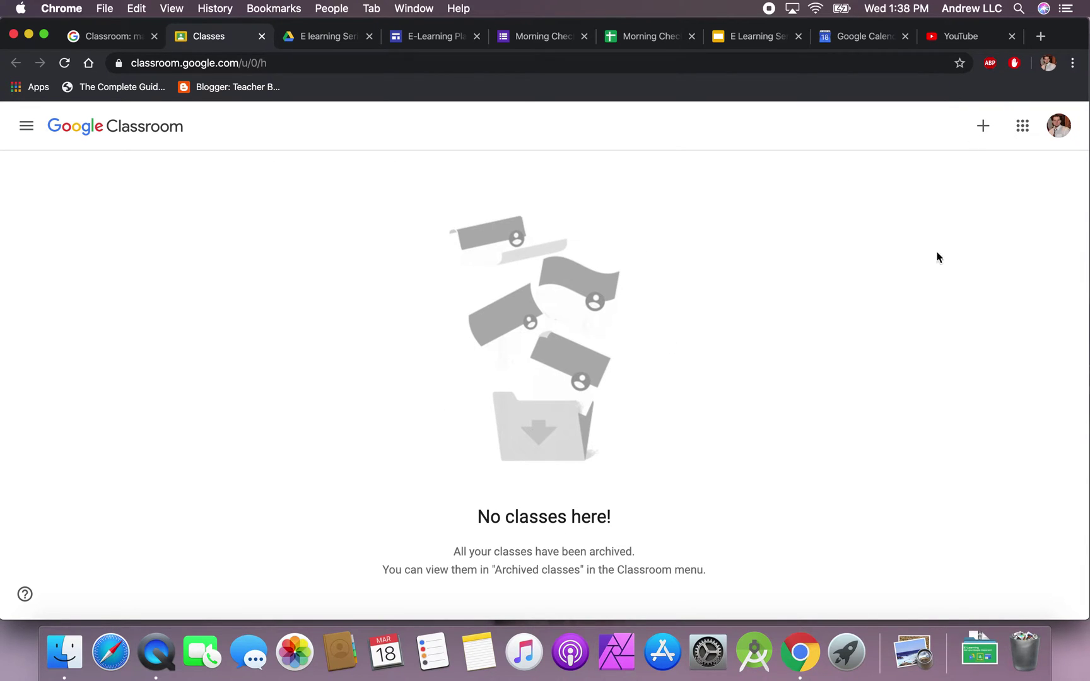
Start creating a new class and acknowledge the school-use notice.
left_click(986, 130)
left_click(932, 183)
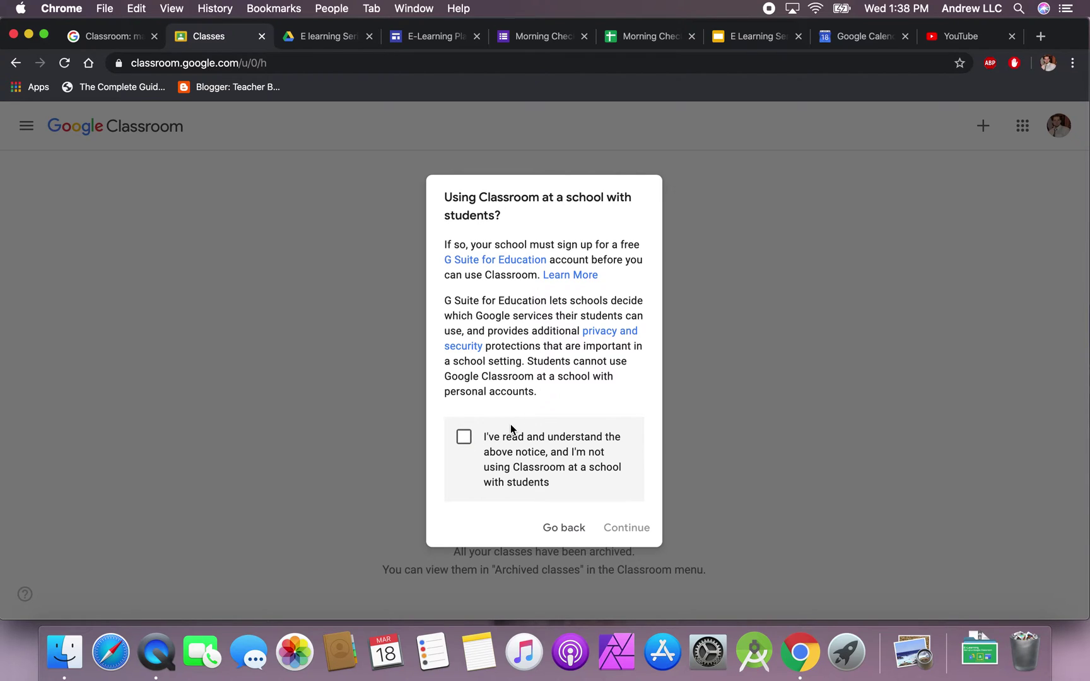
left_click(464, 442)
left_click(613, 527)
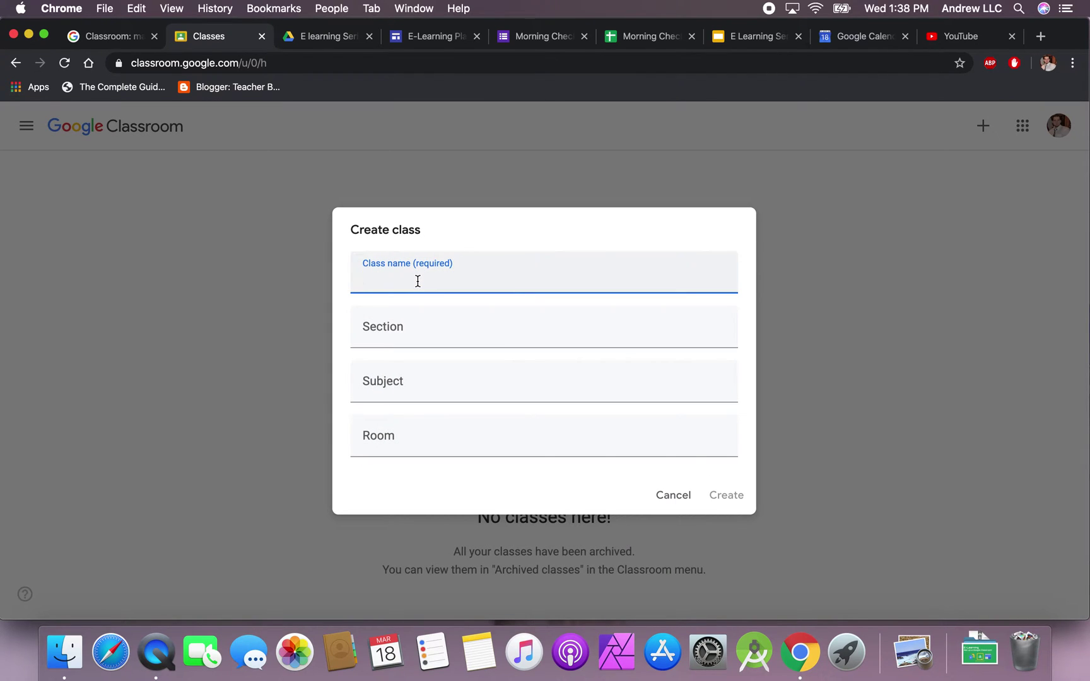
Create a class named 'E Learning Platform', leaving Section and Subject blank.
type("E Learning Platform")
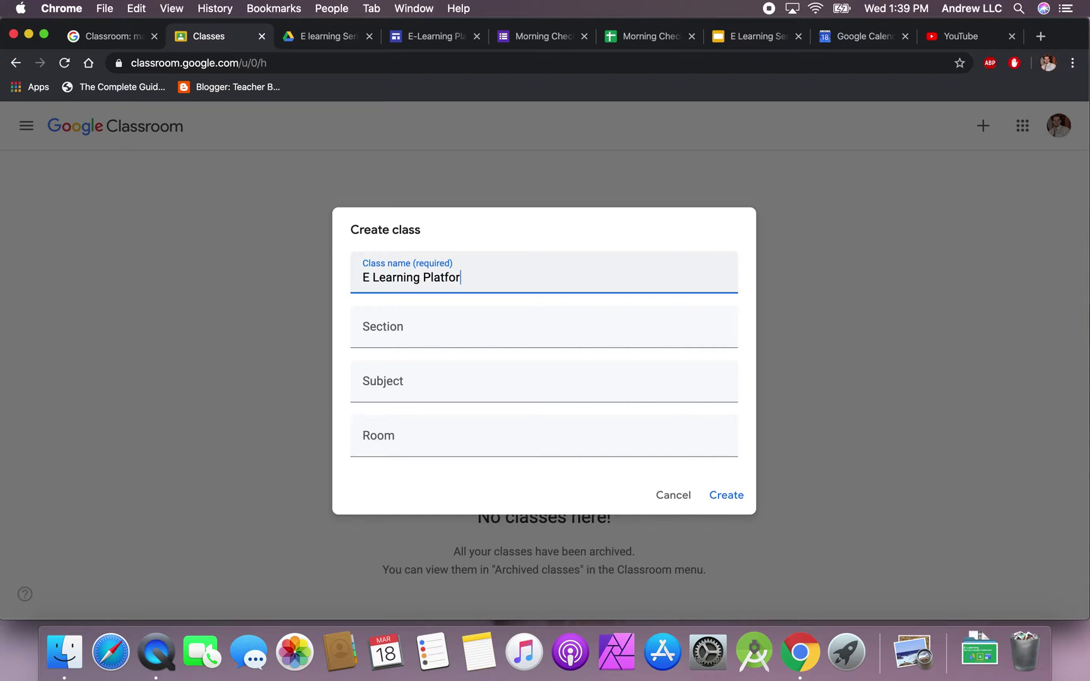
left_click(409, 341)
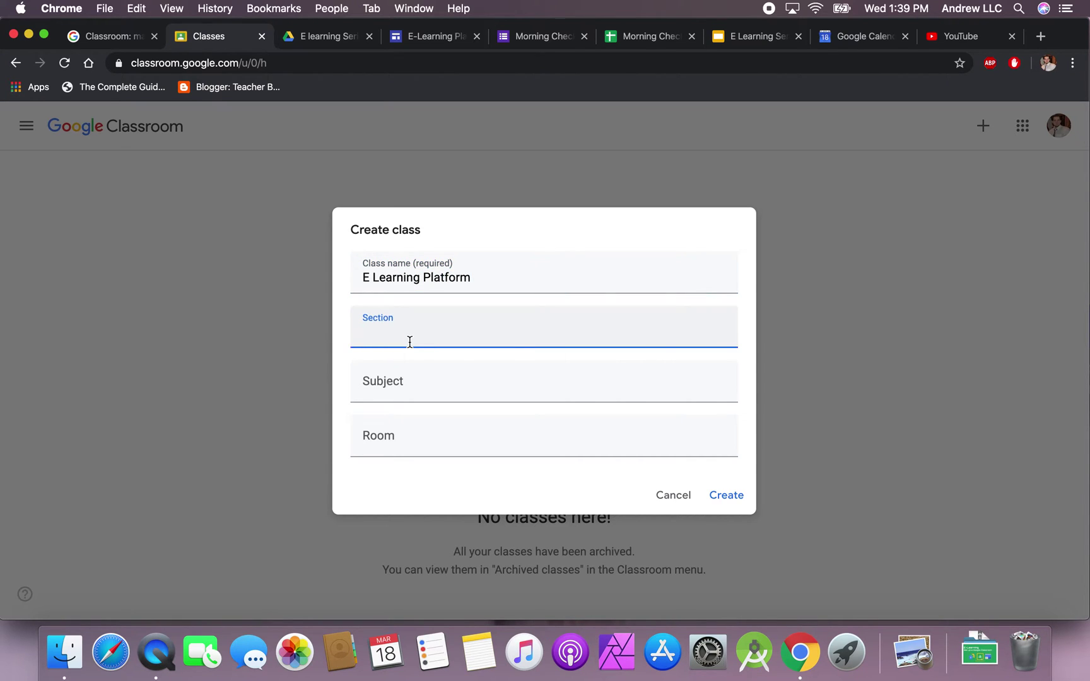
left_click(399, 391)
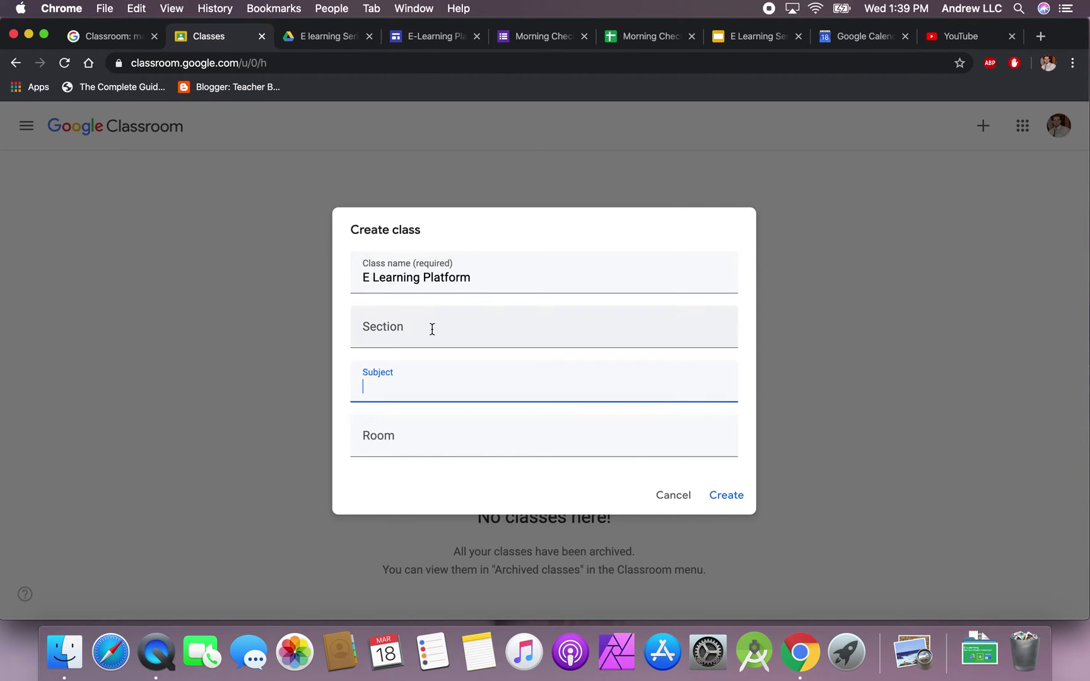
left_click(726, 495)
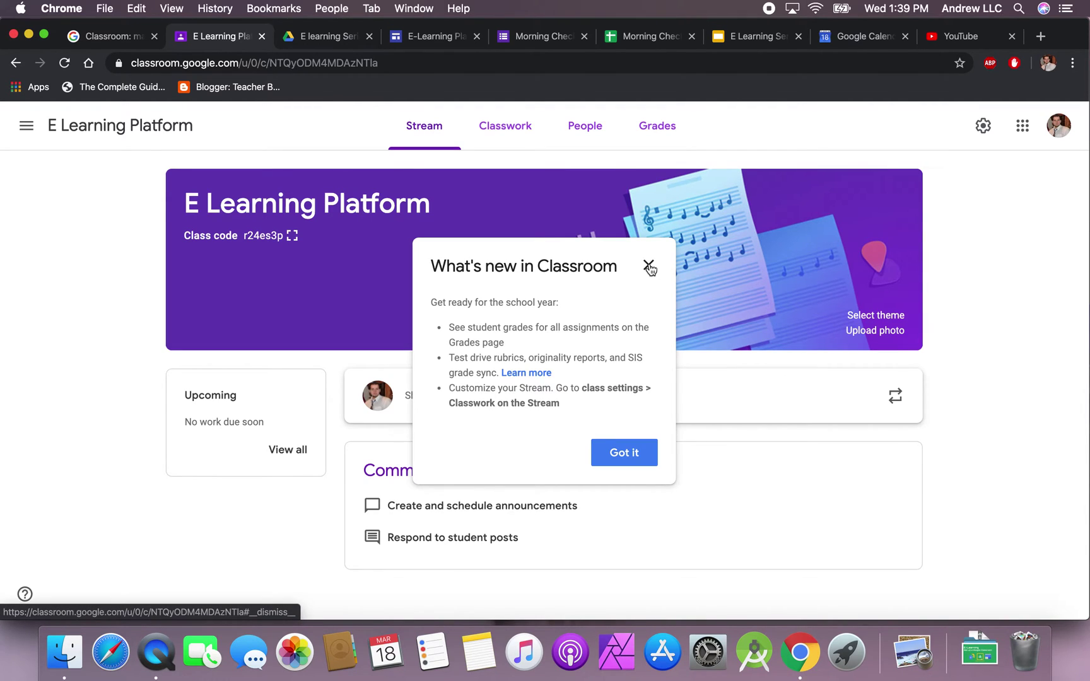
Dismiss the What's new notice, reload the Stream page, and select the Upcoming panel text.
left_click(648, 267)
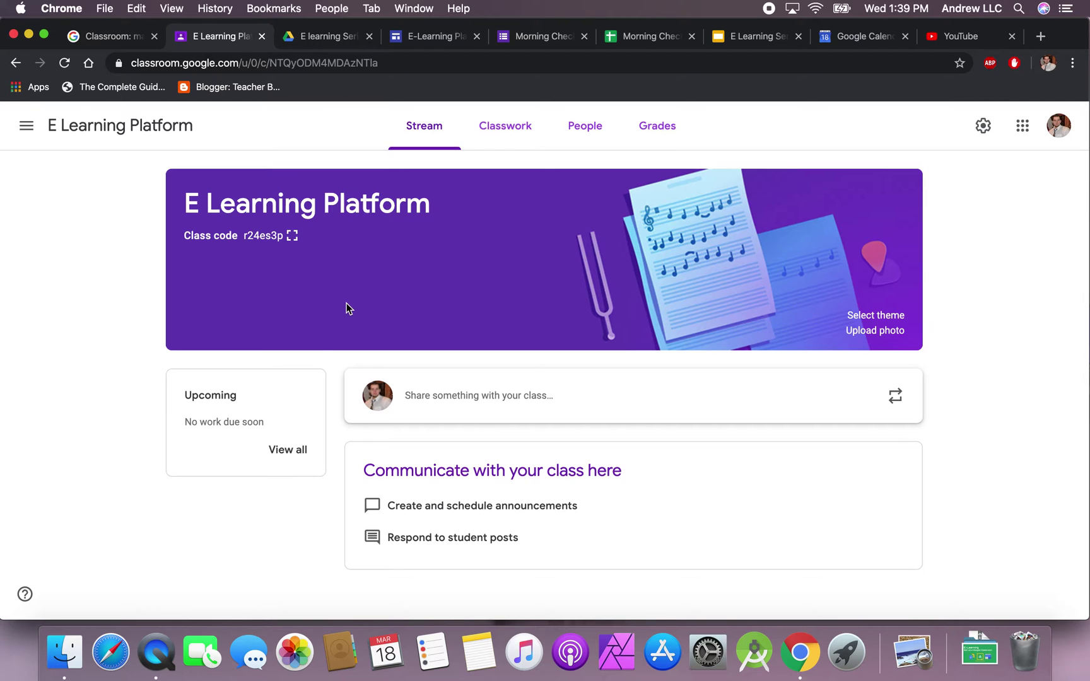
left_click(420, 129)
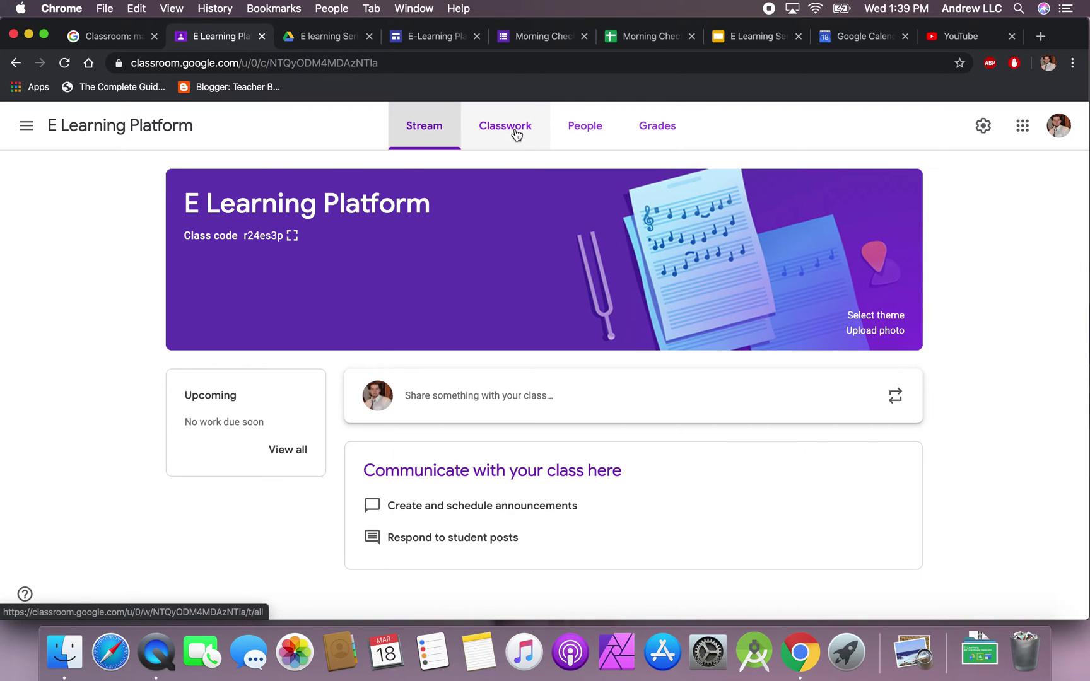
left_click(413, 128)
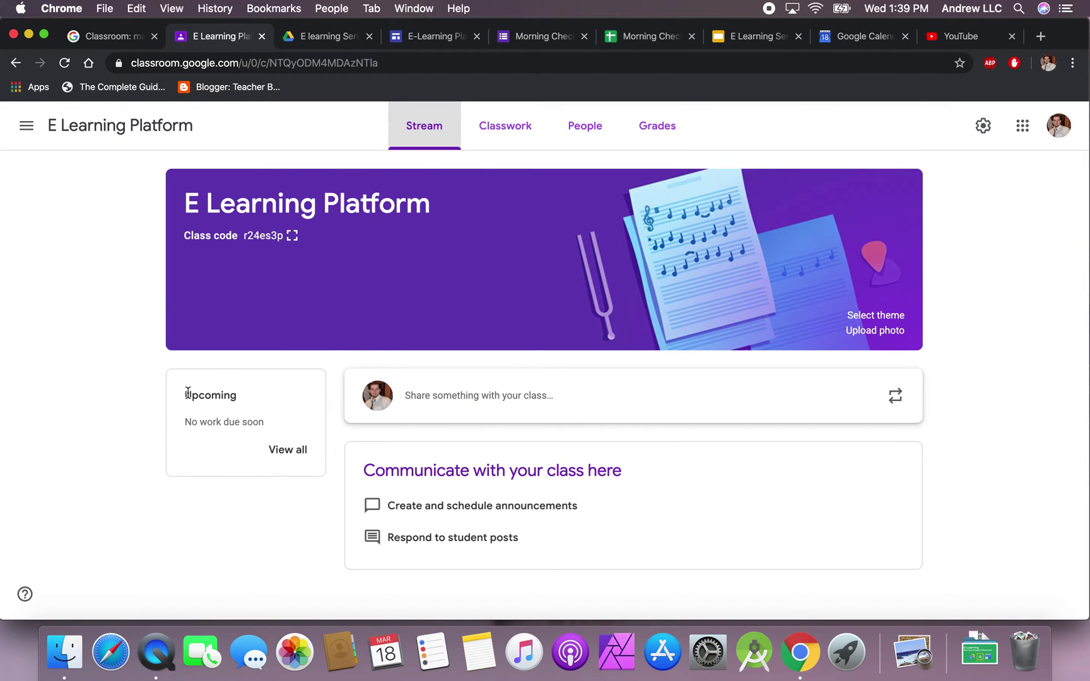
left_click_drag(188, 393, 276, 432)
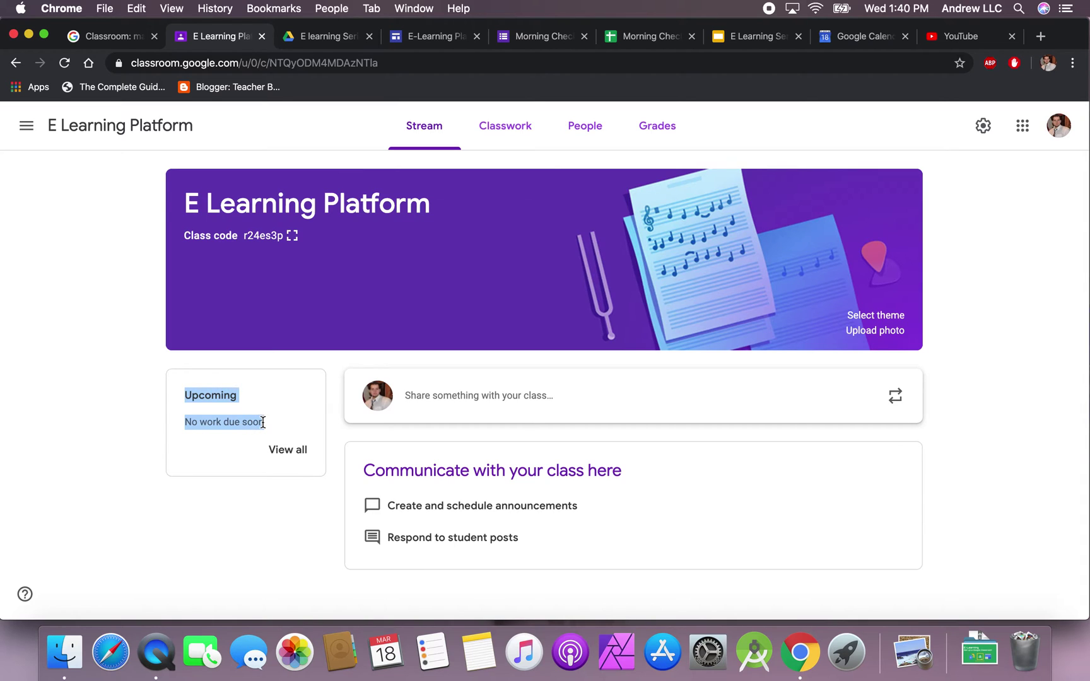
Check the Classwork page's Create menu without adding anything, then view the People page.
left_click(506, 132)
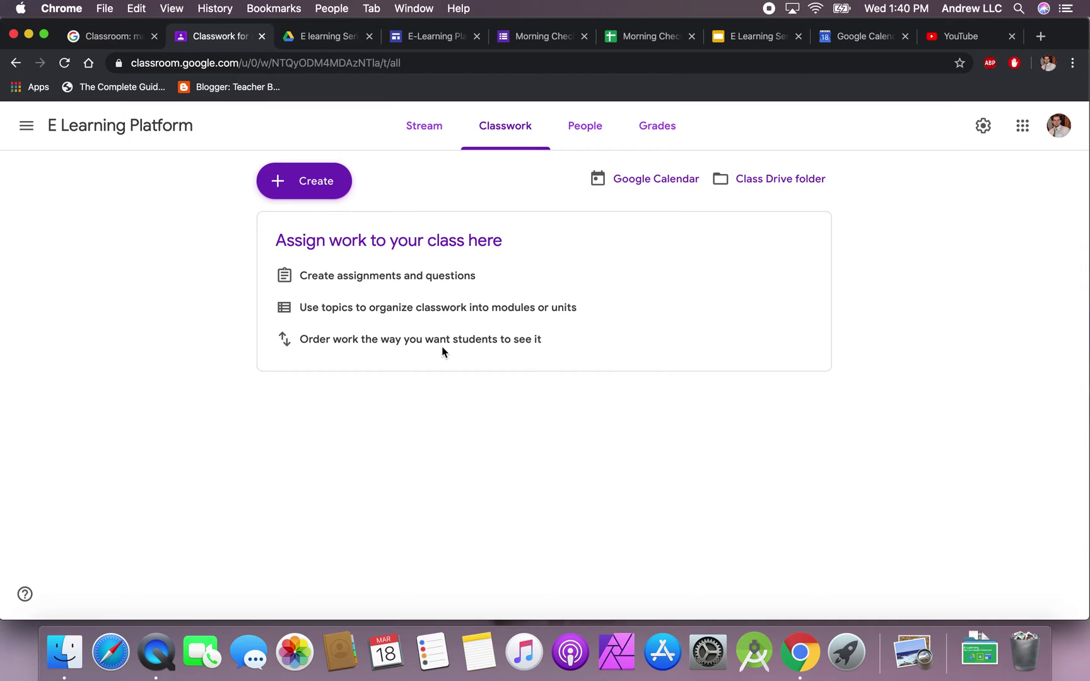
left_click(316, 187)
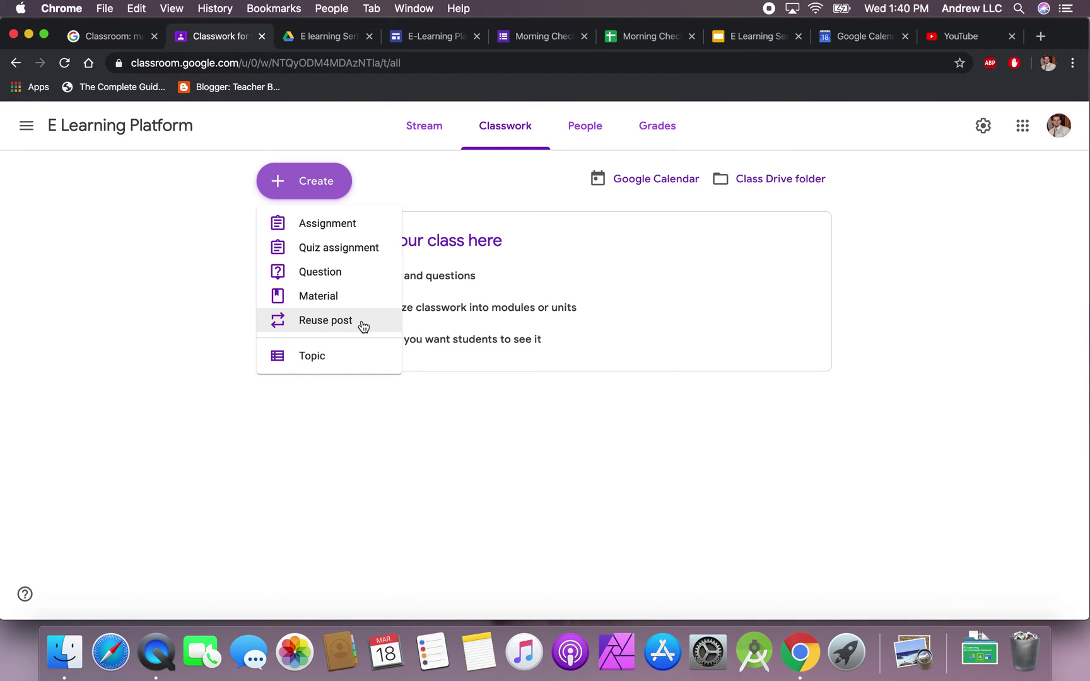
left_click(458, 419)
left_click(592, 129)
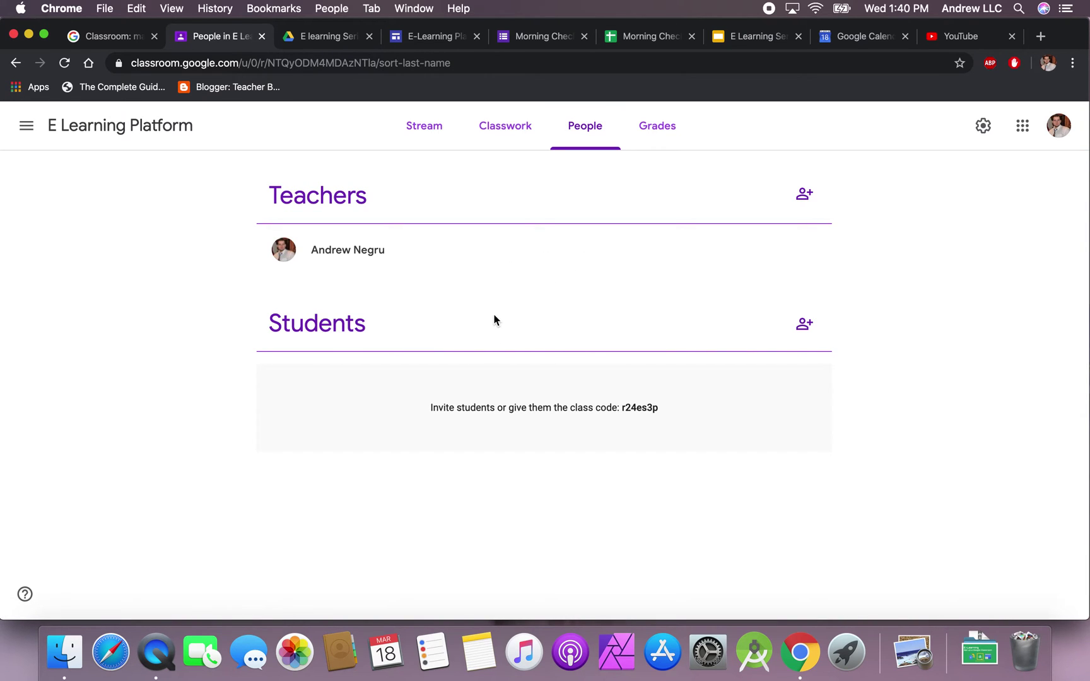
Cancel the student invitation and return to the class Stream page.
left_click(804, 325)
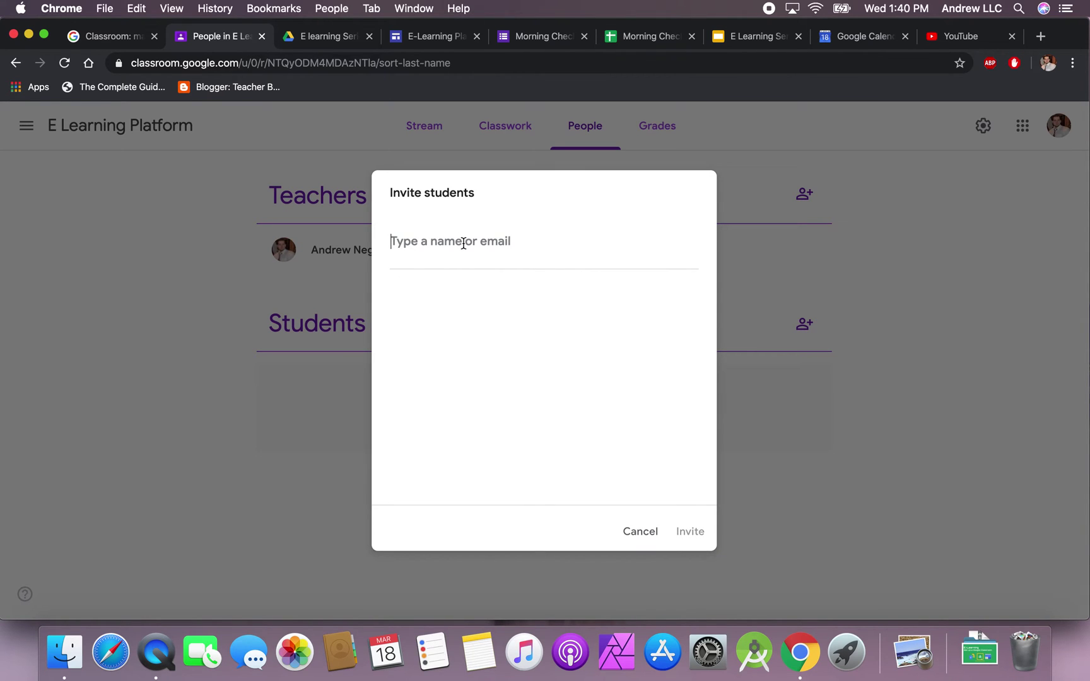
left_click(639, 533)
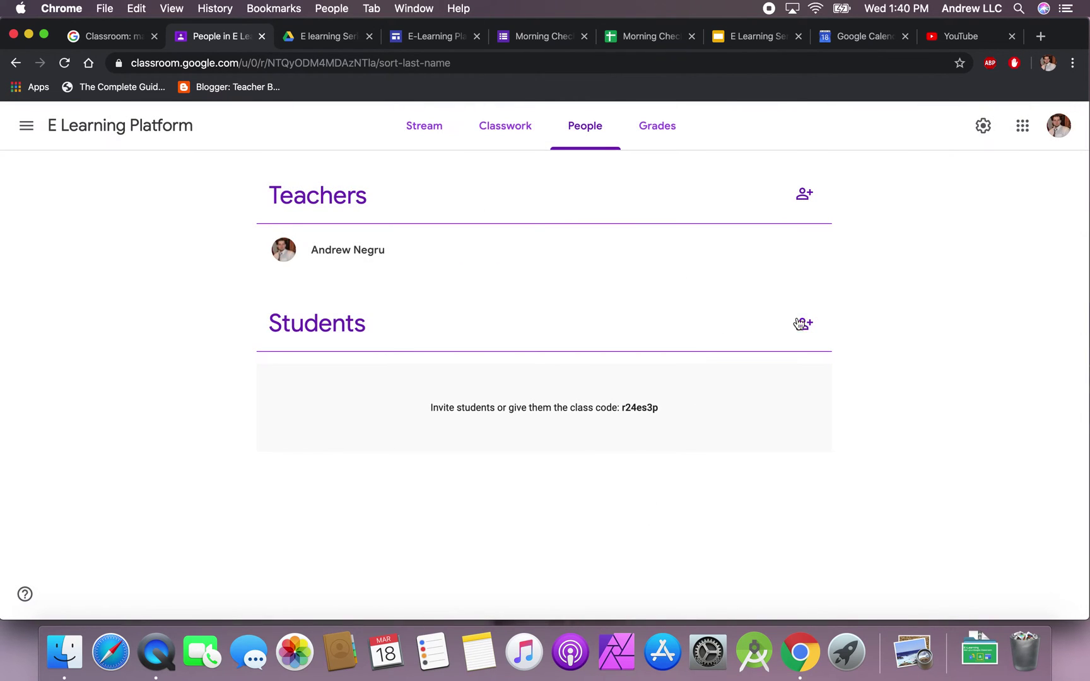
left_click(424, 126)
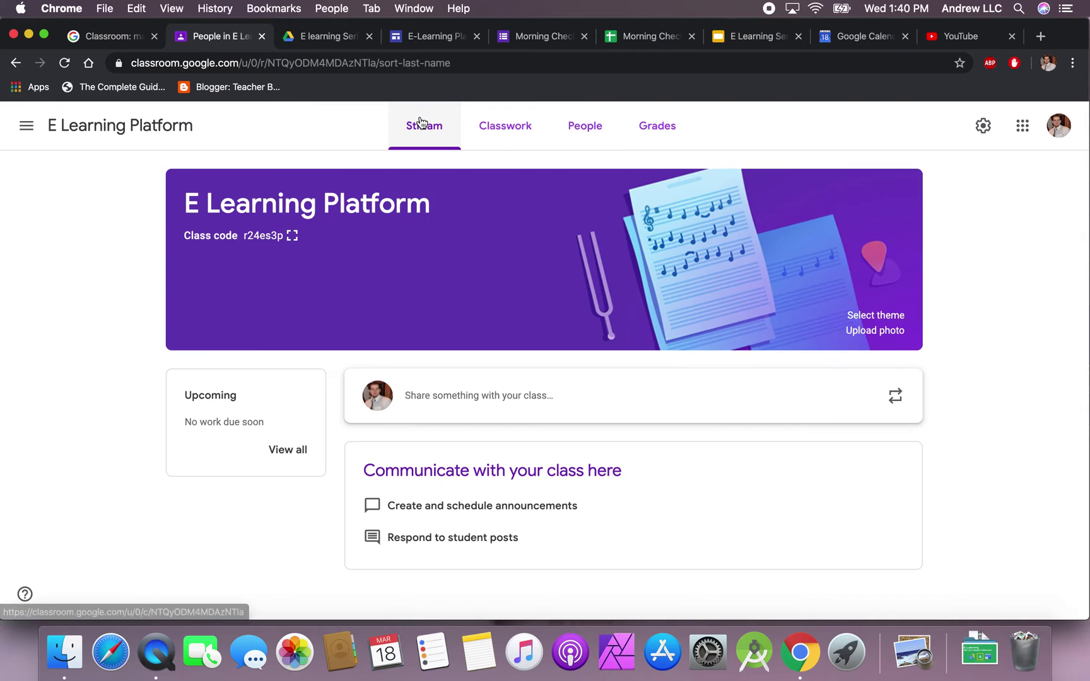
Show the class code full screen, close it, and view the People and Grades pages.
double_click(246, 235)
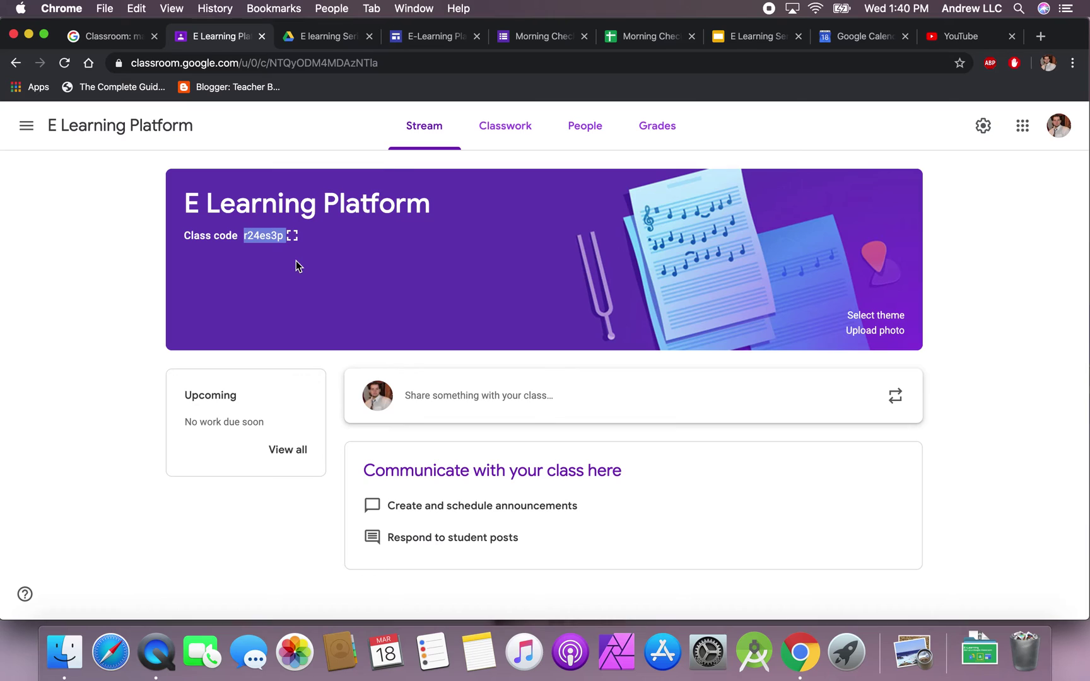
left_click(292, 236)
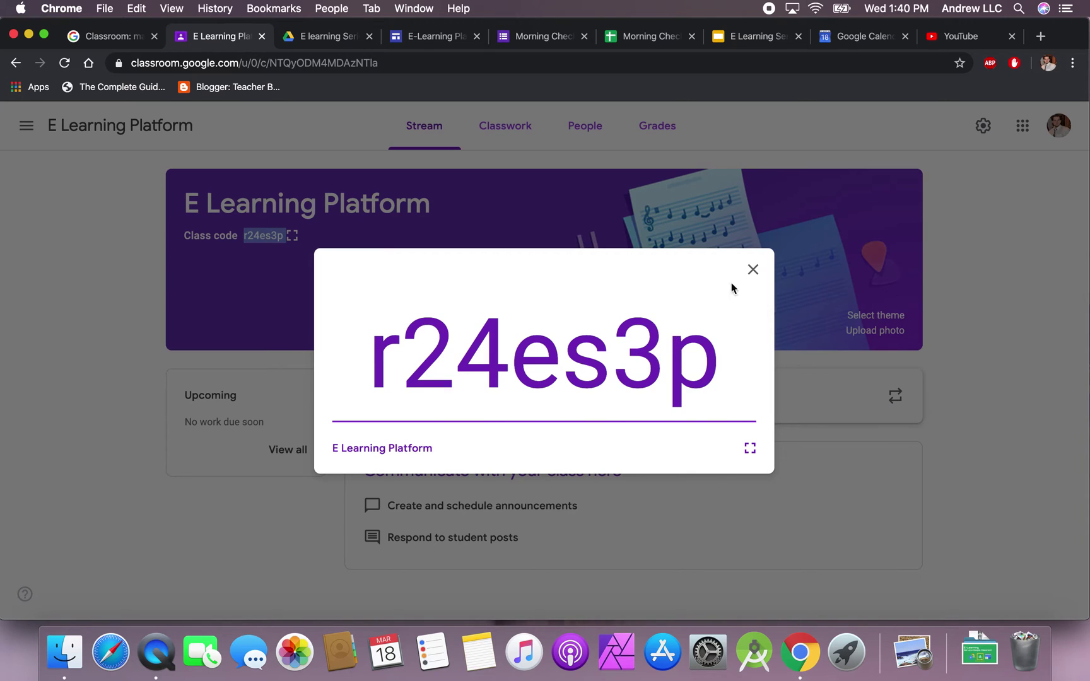
left_click(753, 270)
left_click(609, 135)
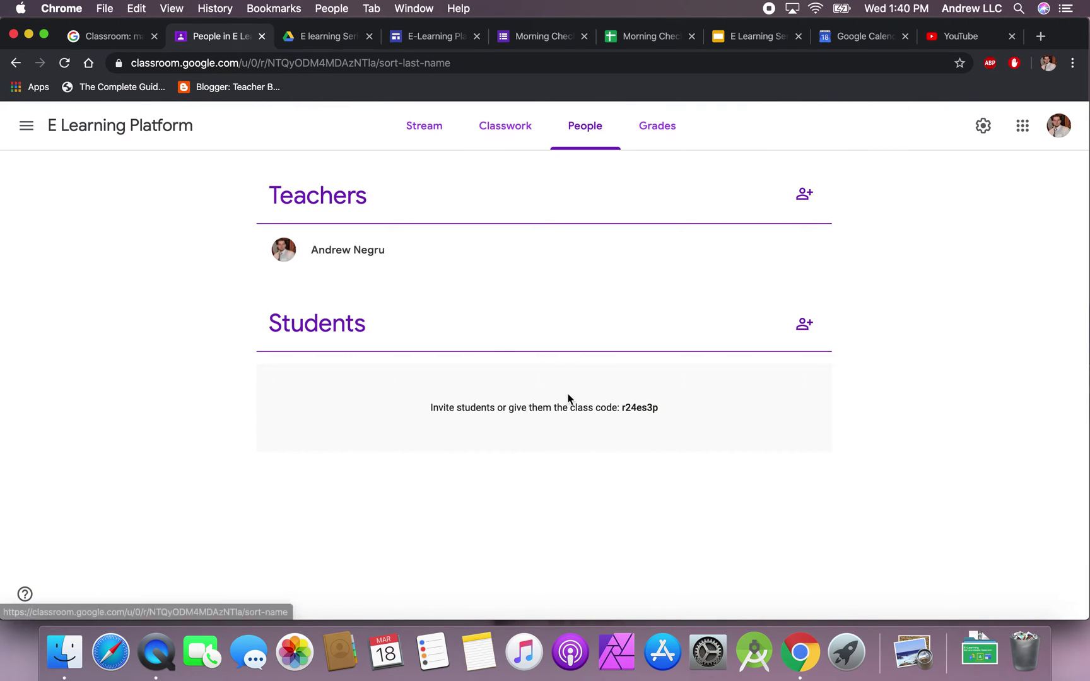
left_click(652, 130)
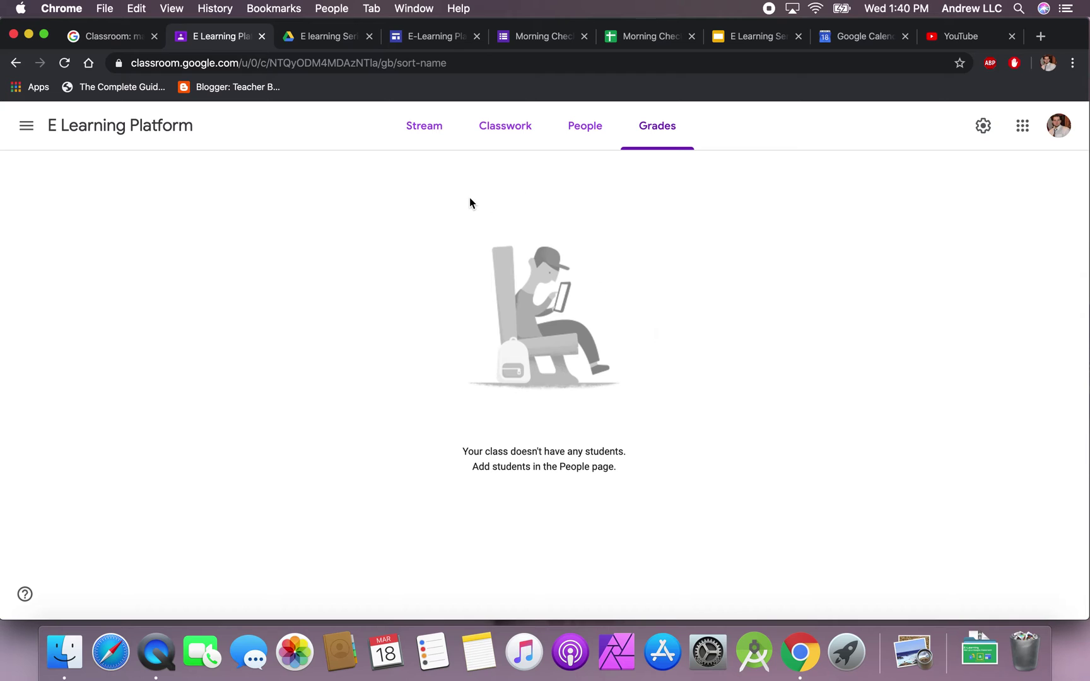
Look through the Classroom calendar and the To-do Reviewed list, then return to the classes list.
left_click(425, 132)
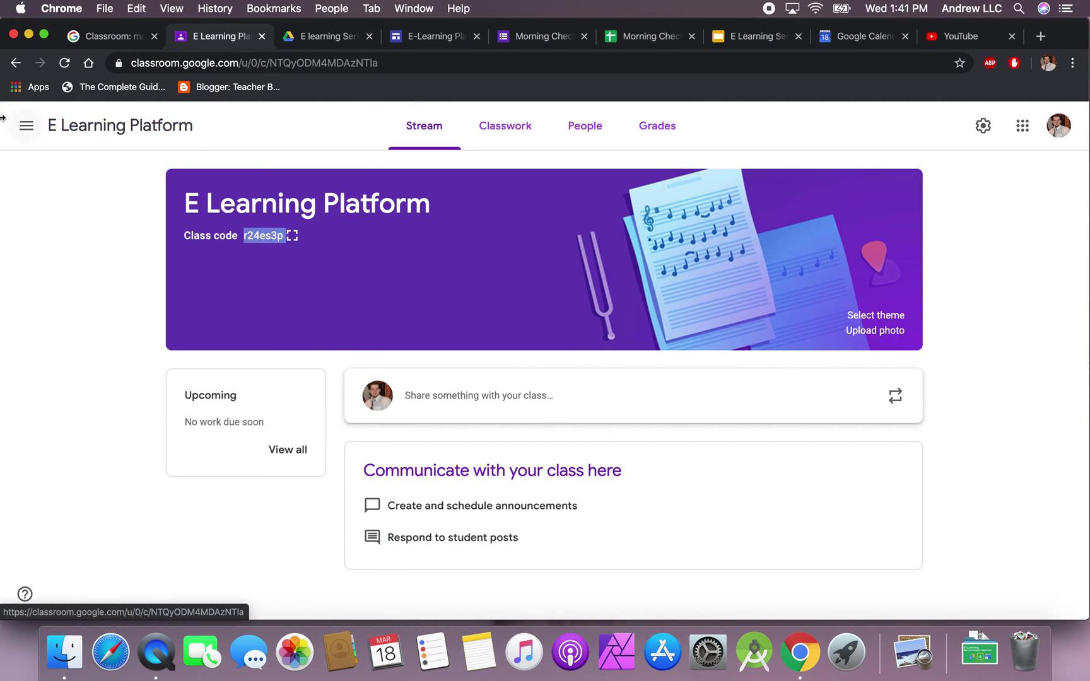
left_click(26, 125)
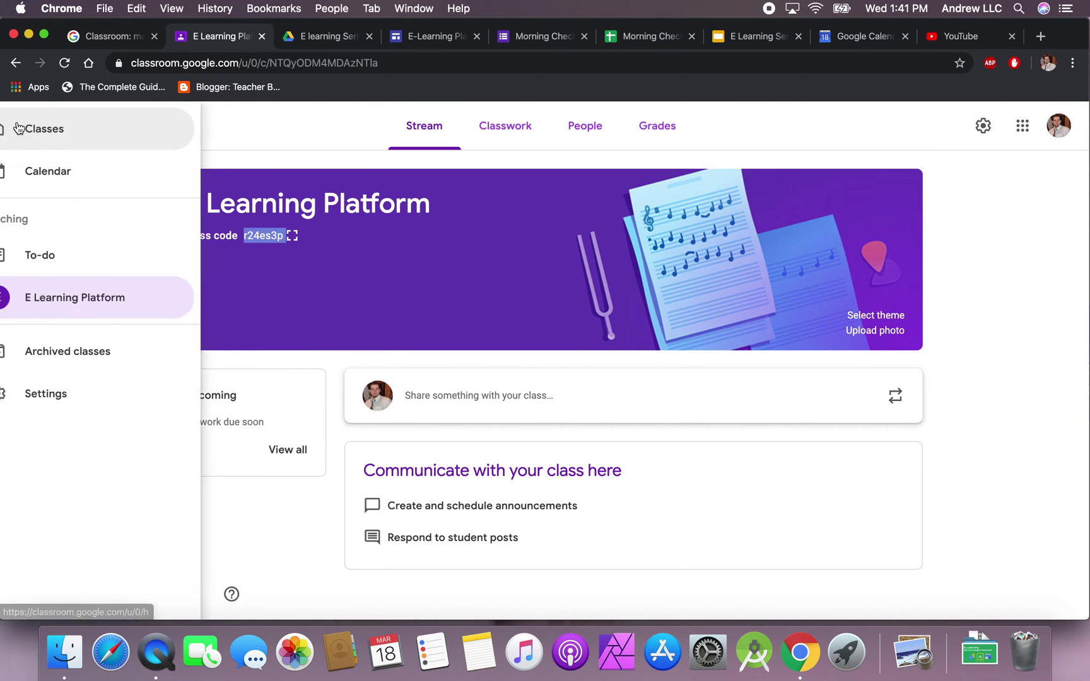
left_click(96, 185)
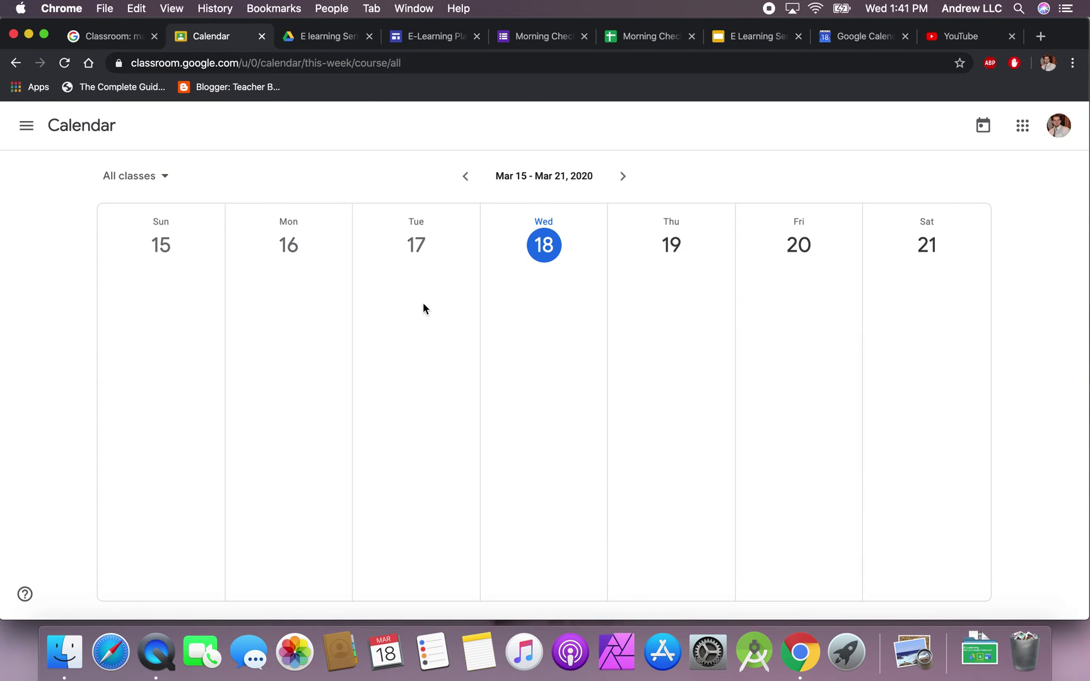
left_click(27, 126)
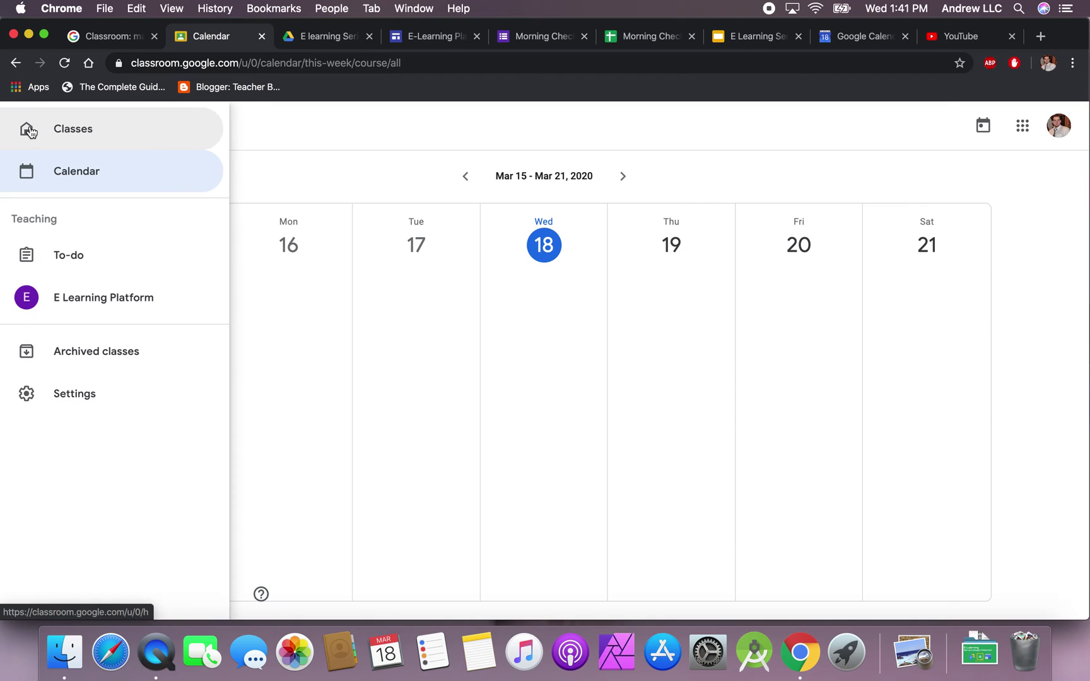
left_click(81, 251)
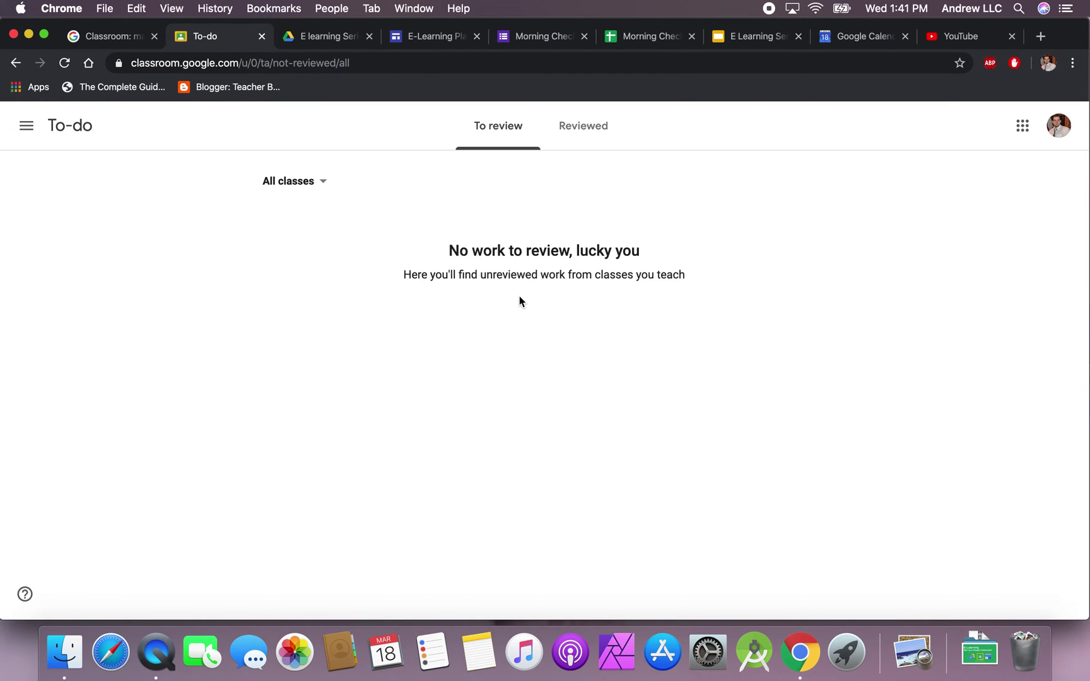
left_click(580, 126)
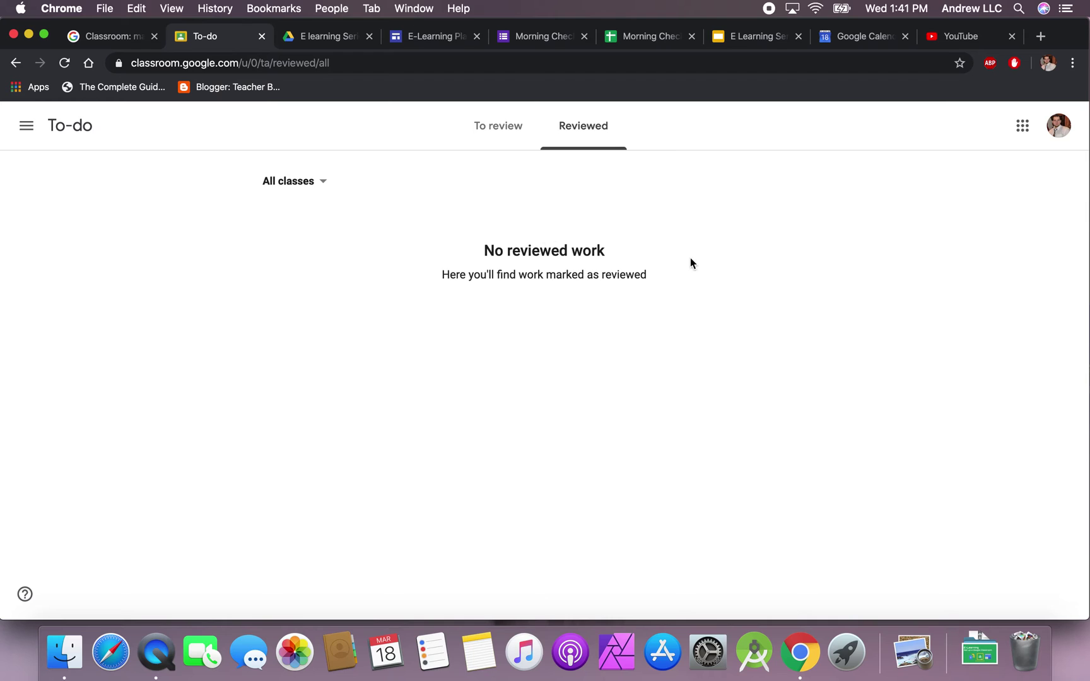
left_click(22, 130)
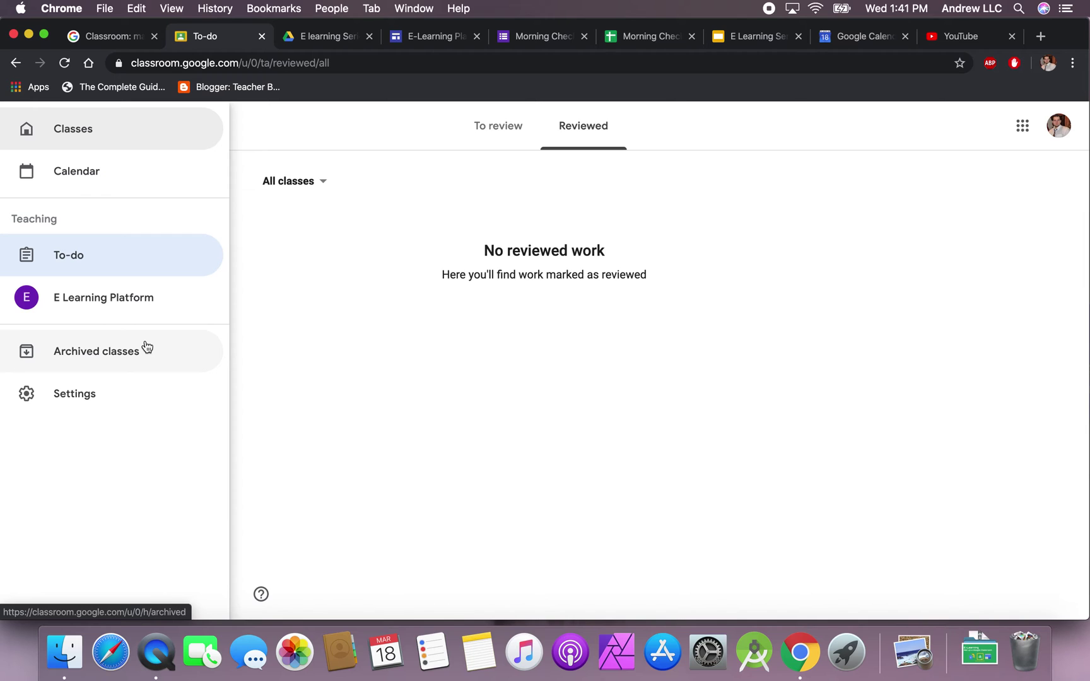
left_click(42, 127)
Open the E Learning Platform class, dismiss the invite-students prompt, and go to Classwork.
left_click(127, 200)
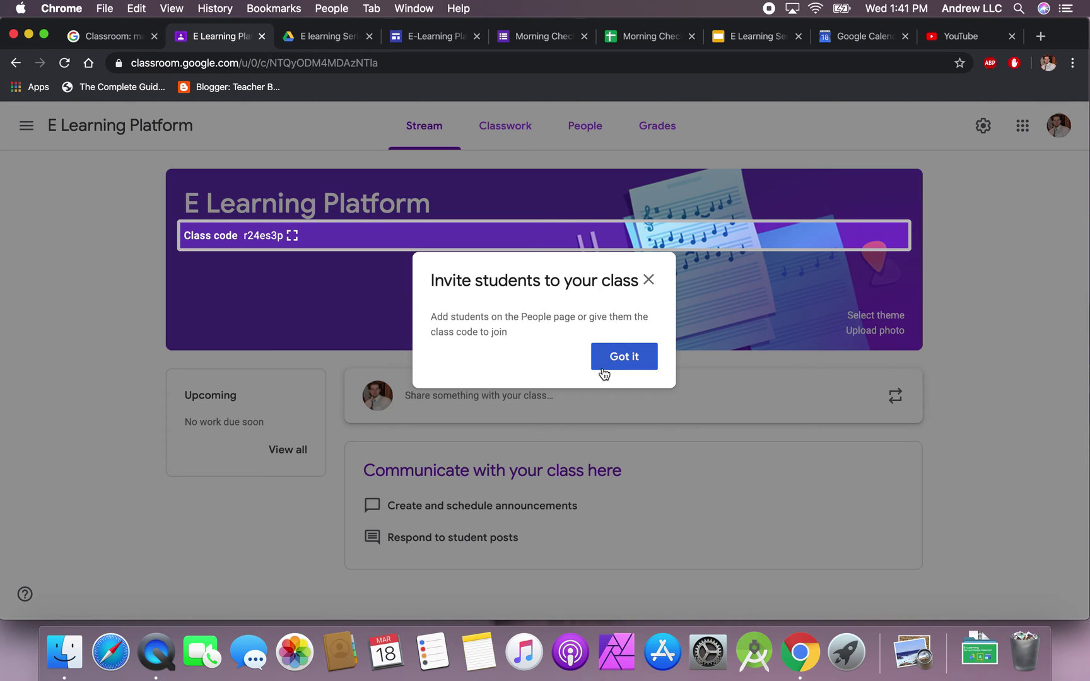
left_click(603, 371)
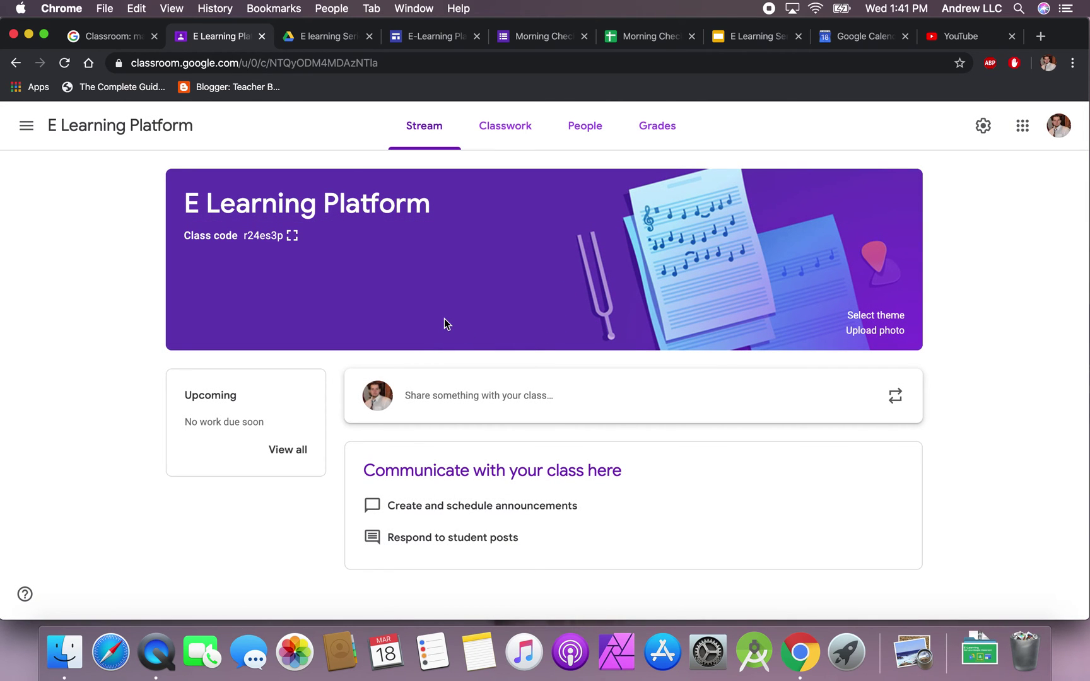
left_click(511, 126)
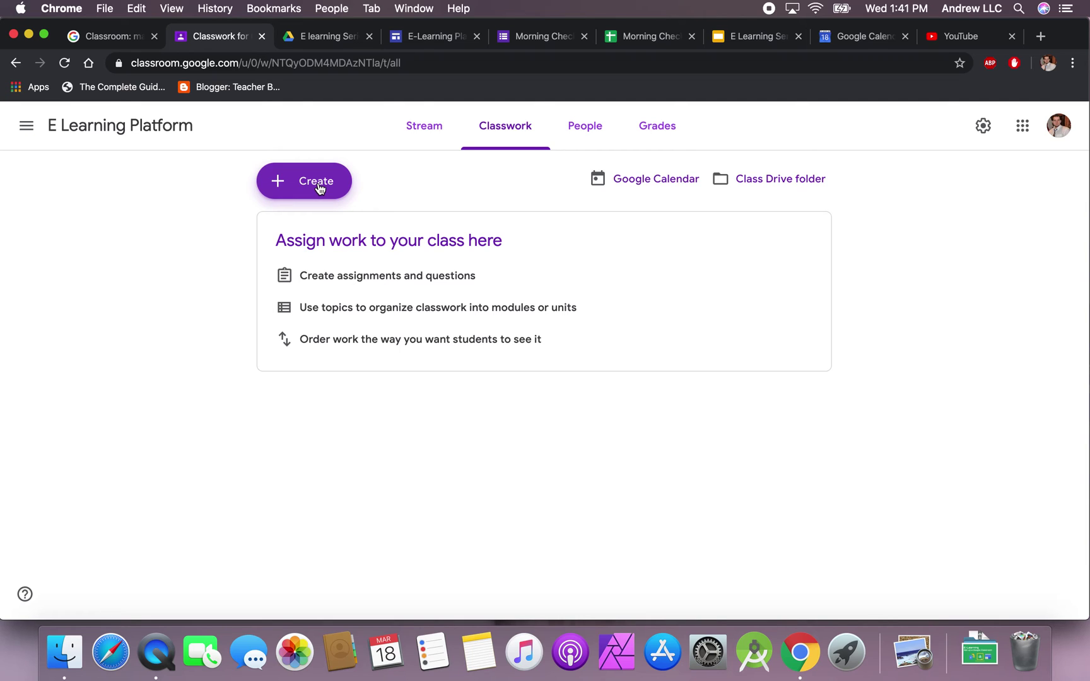
Add the topics 'Homework' and 'Book' to the Classwork page.
left_click(320, 189)
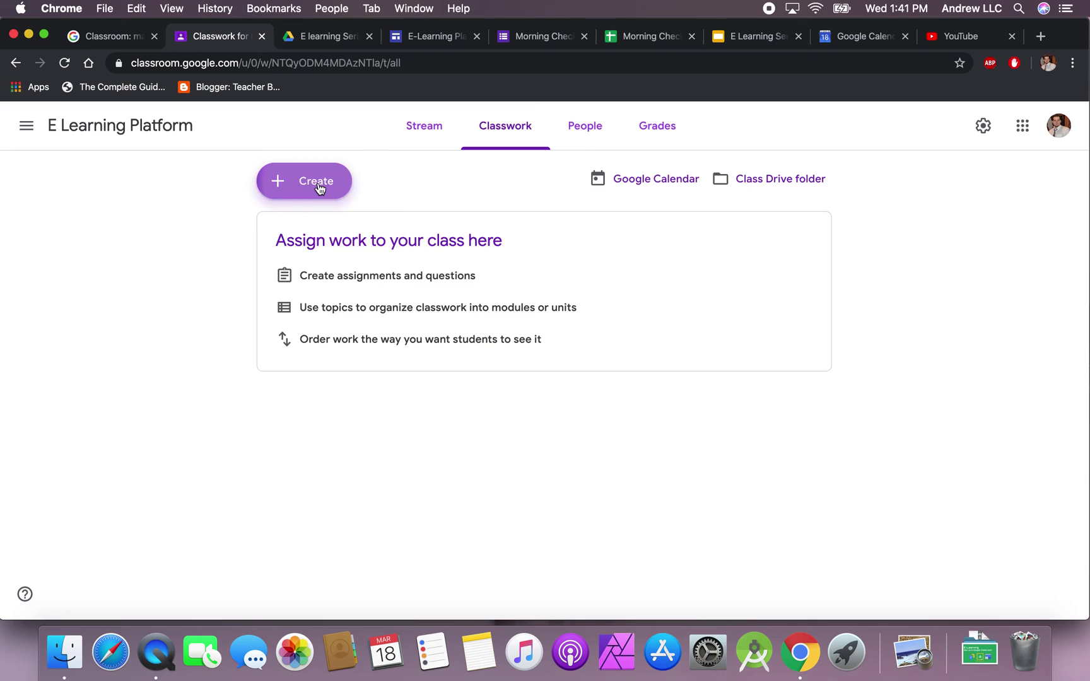
left_click(316, 359)
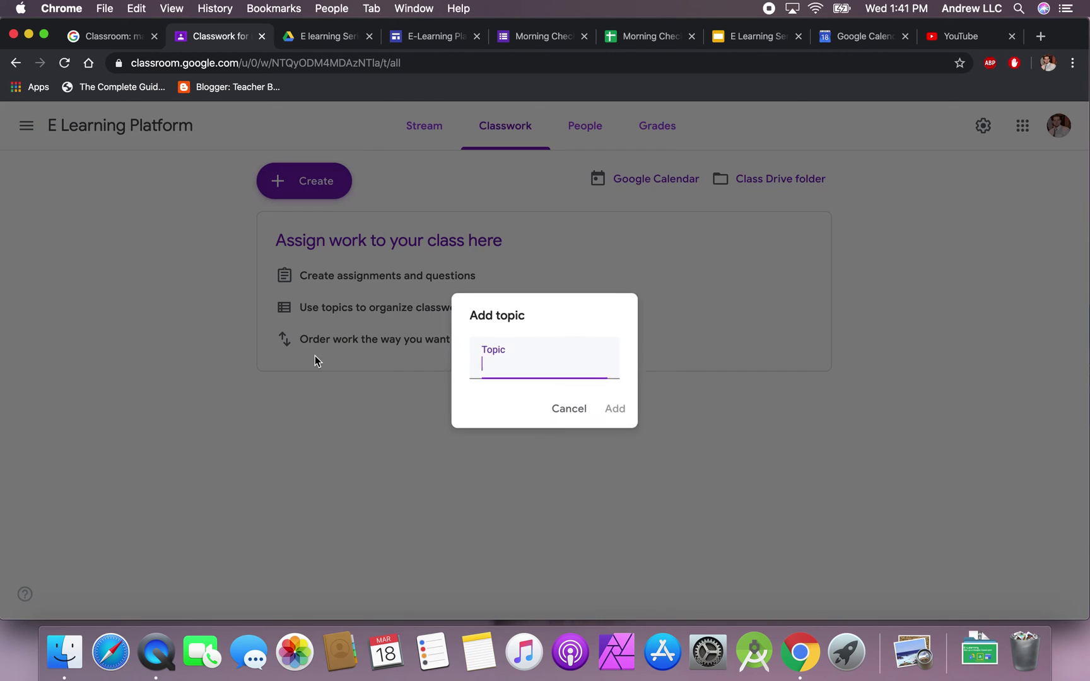
type("Homework")
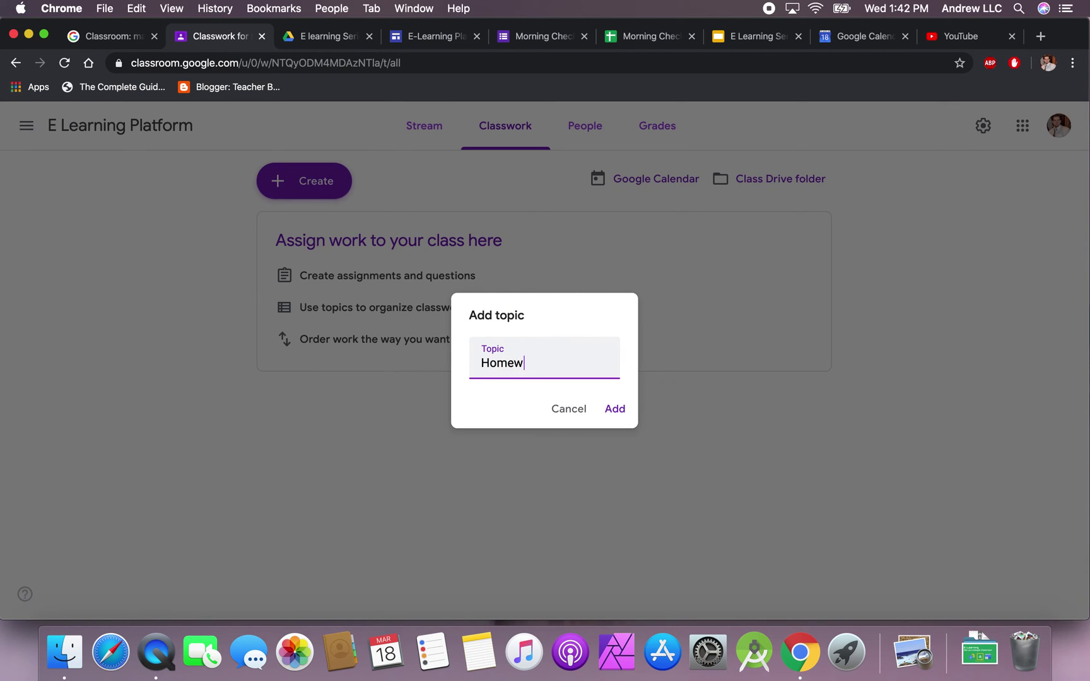
left_click(616, 411)
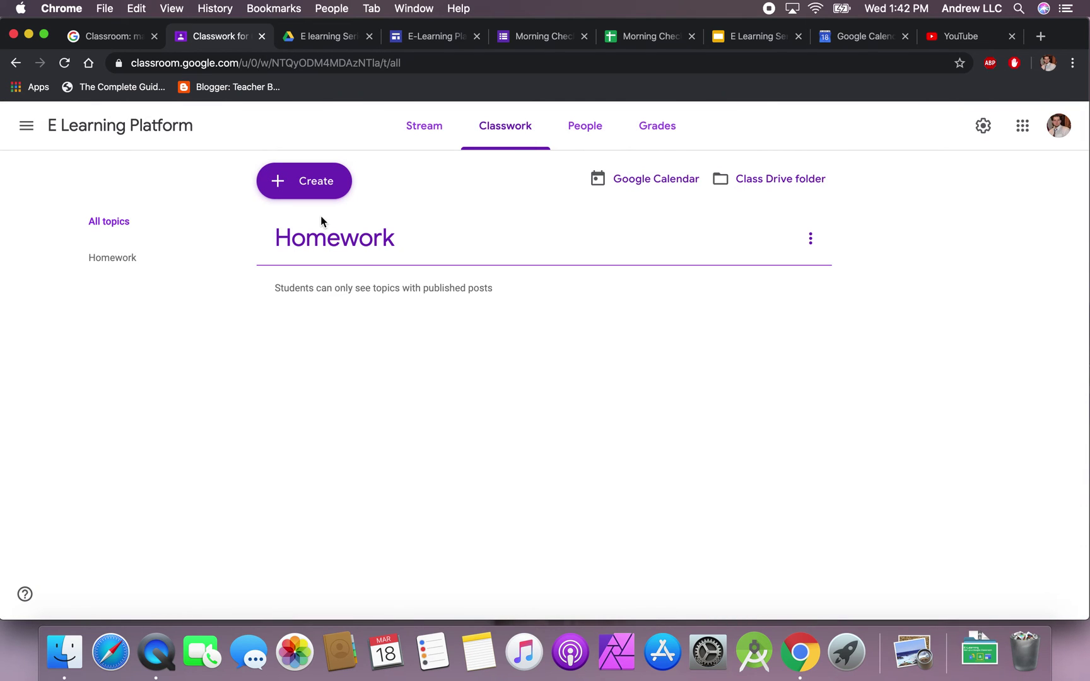
left_click(321, 190)
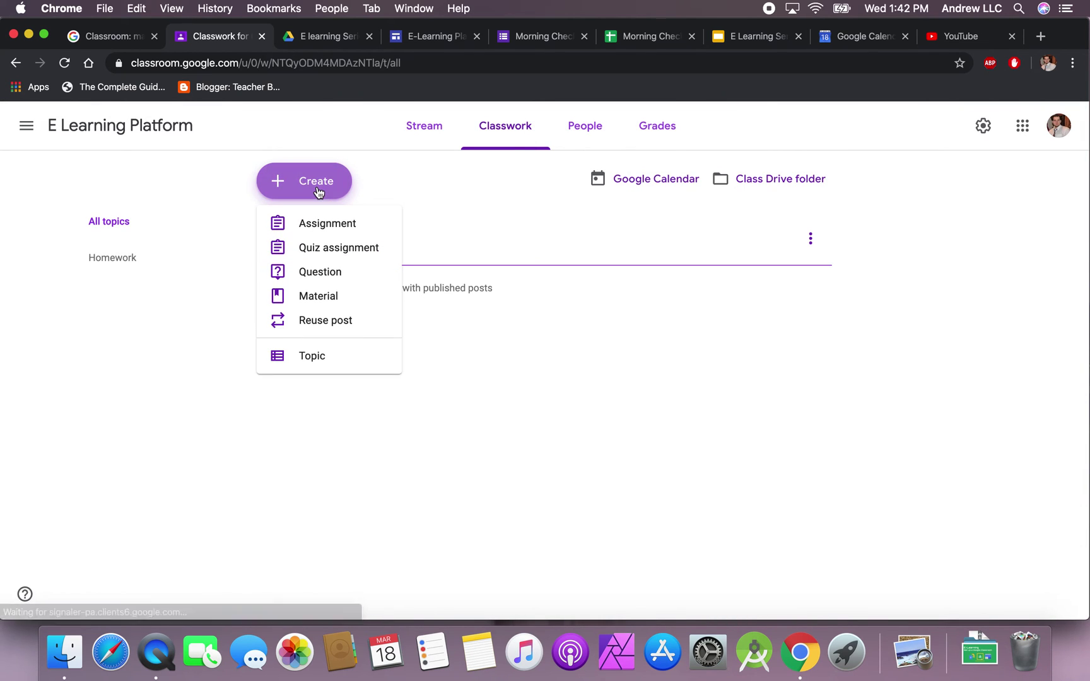
left_click(324, 356)
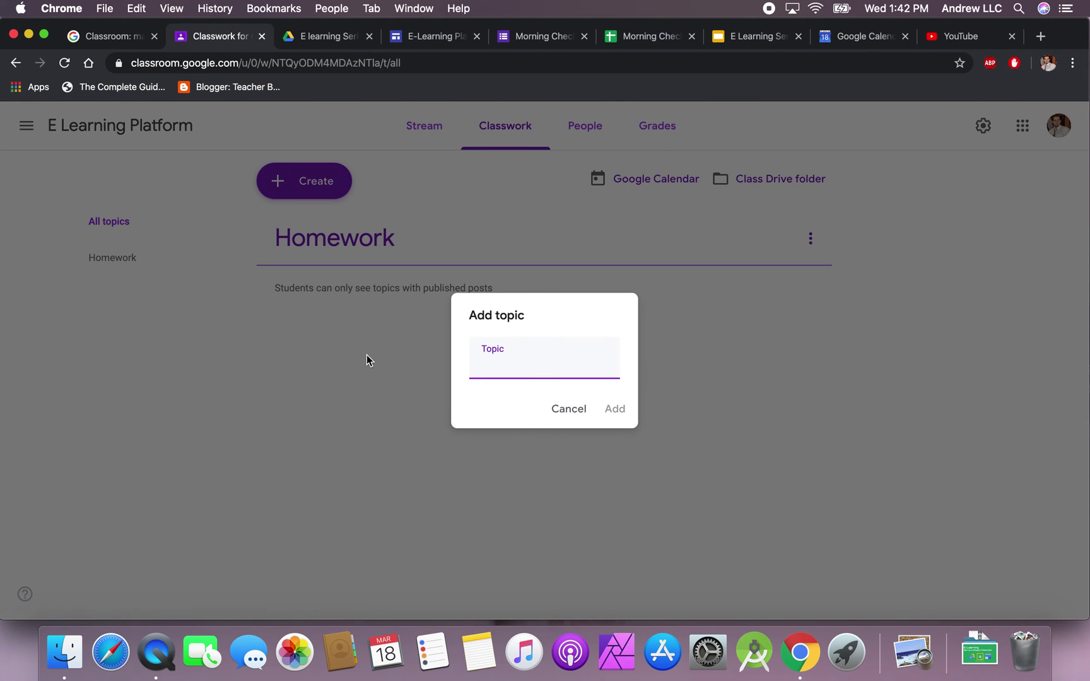
type("Book")
left_click(617, 411)
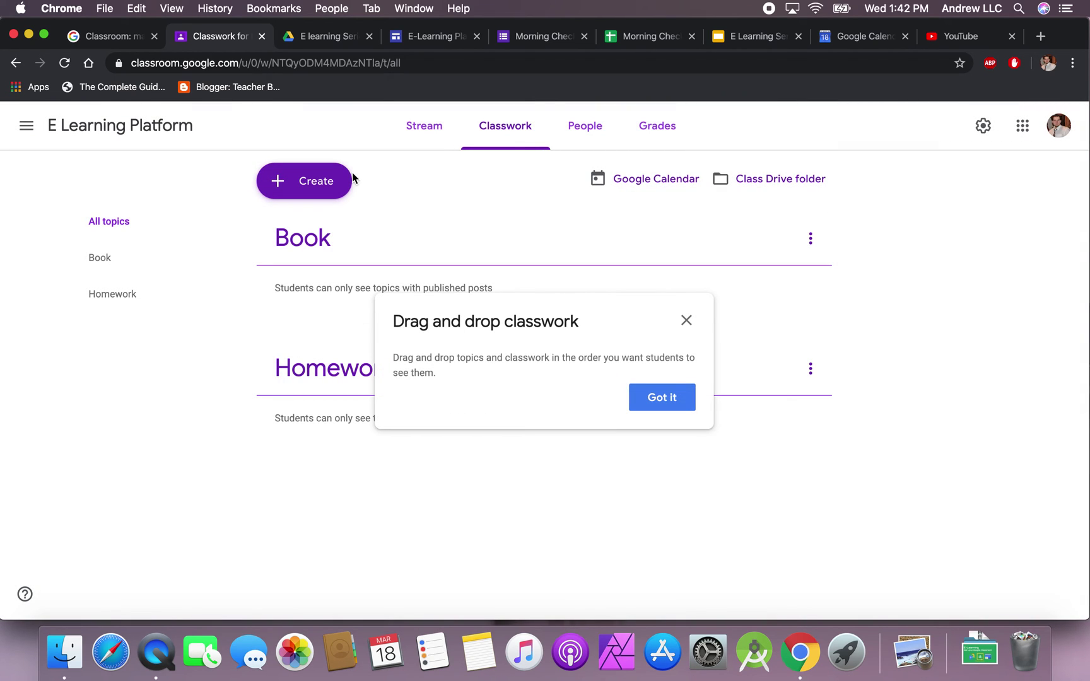
Add the topics 'Daily Check In' and 'Tests / Quizzes'.
left_click(317, 184)
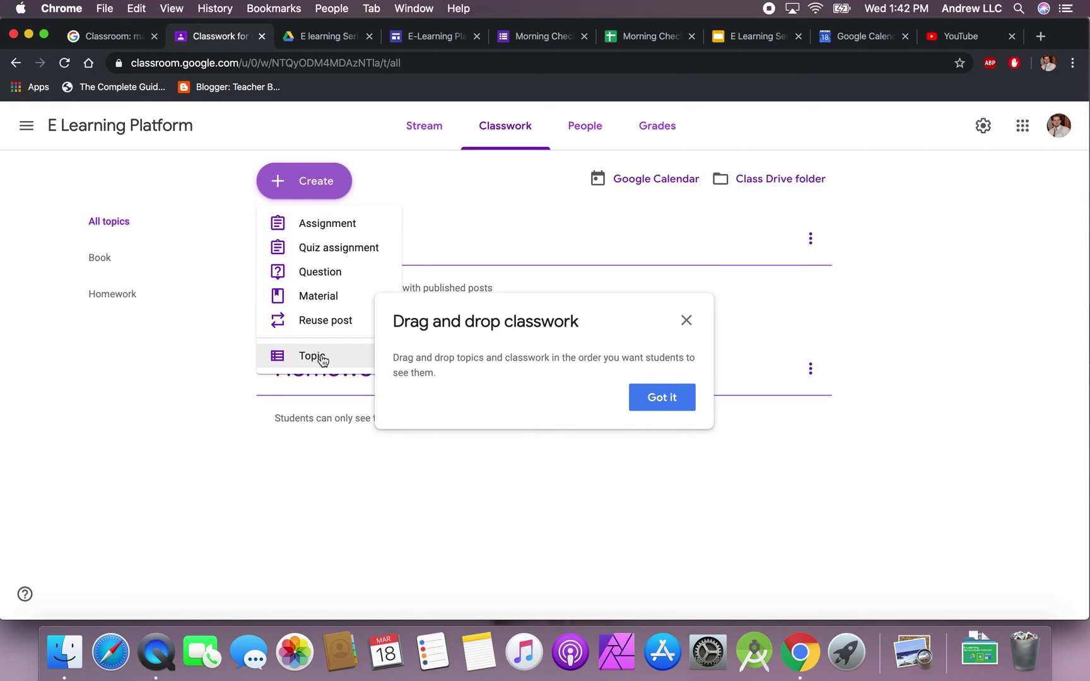
left_click(322, 355)
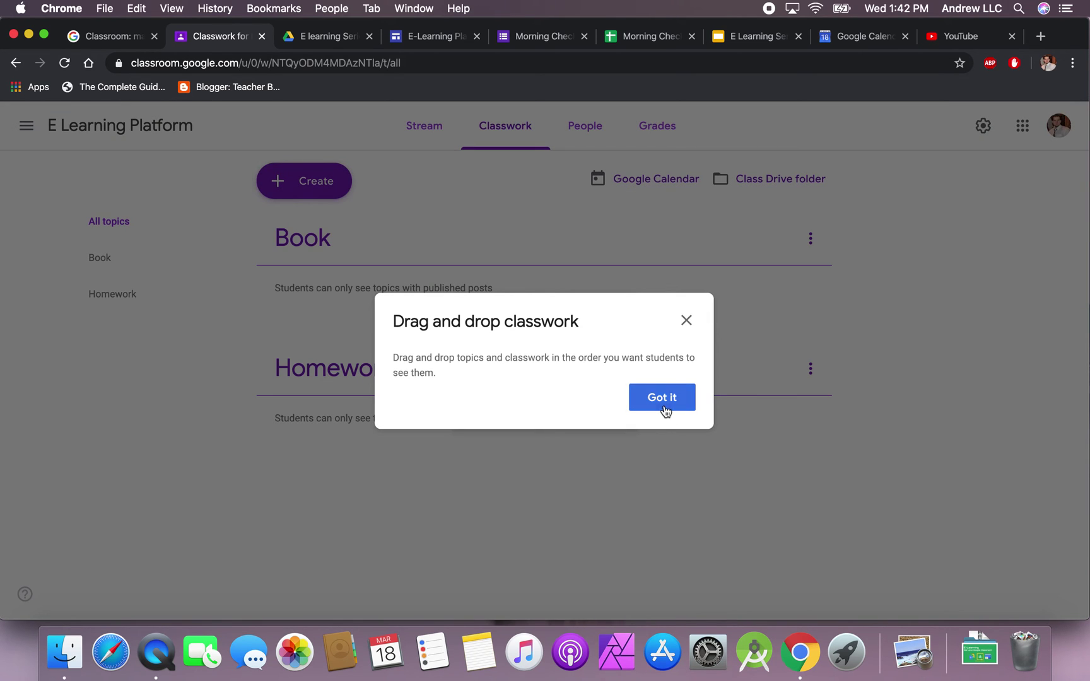
left_click(662, 407)
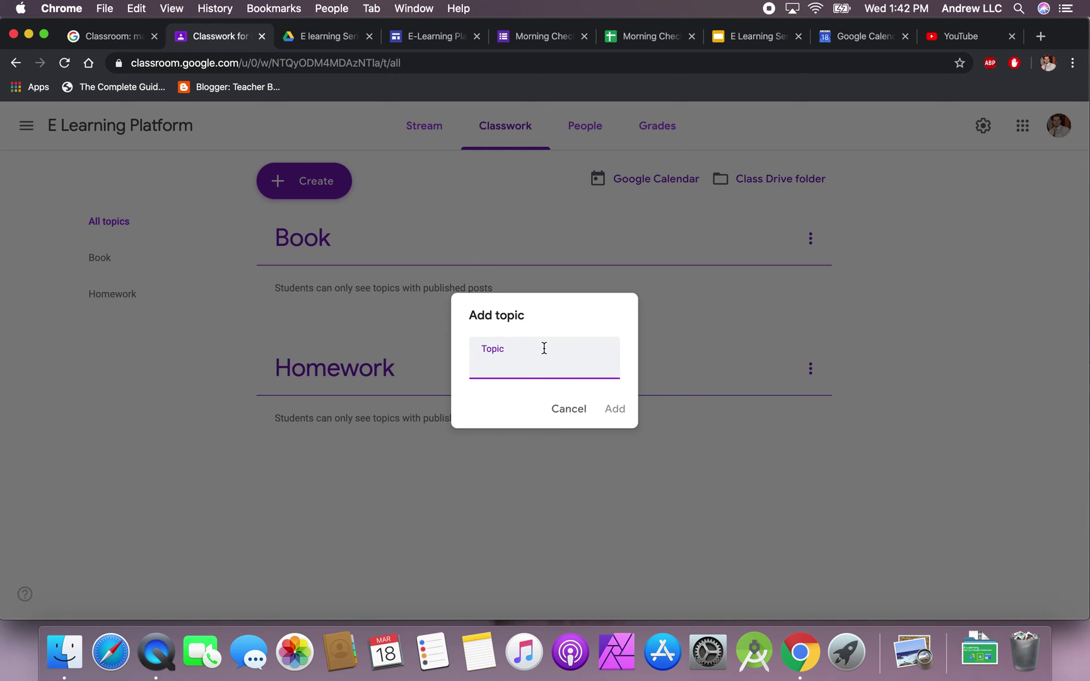
type("Daily Check In")
left_click(618, 407)
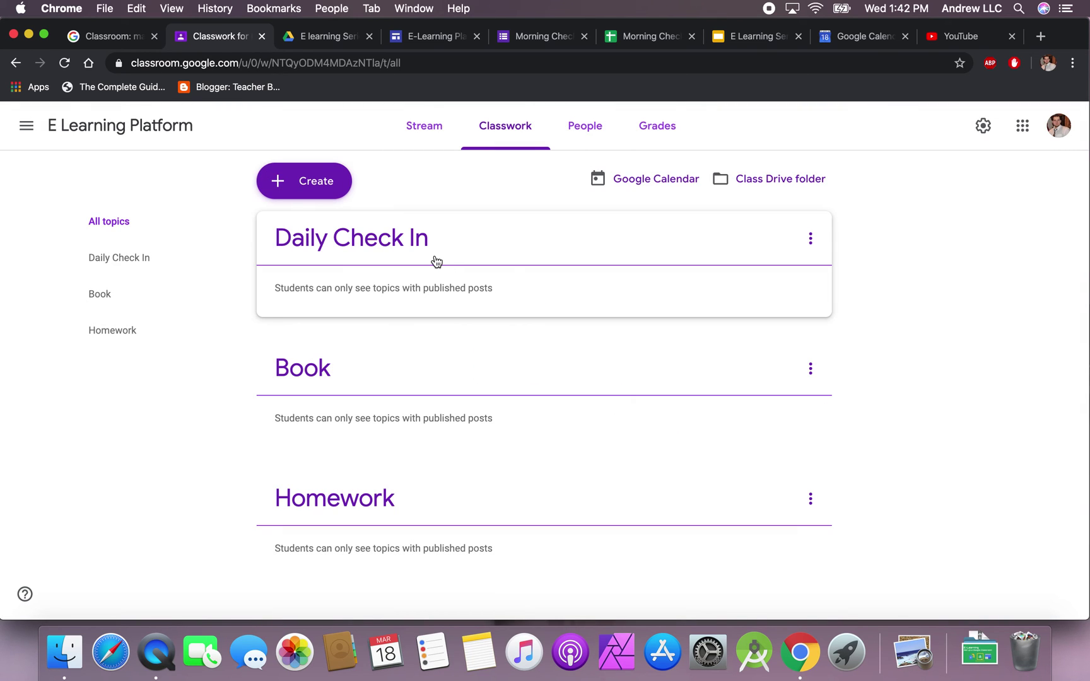
left_click(311, 180)
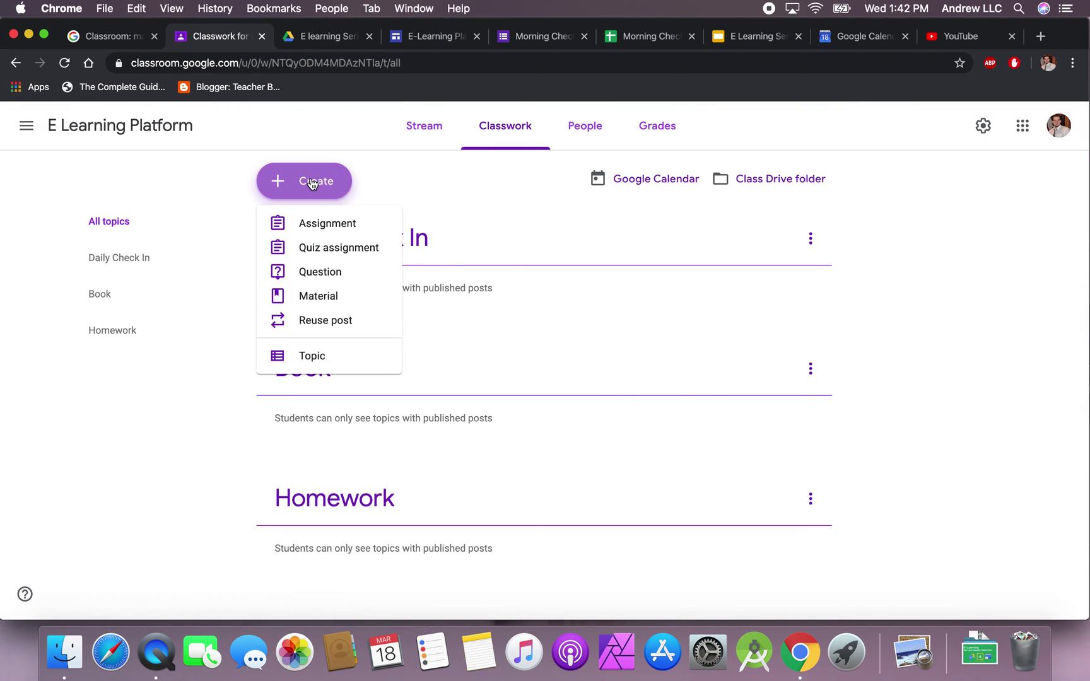
left_click(313, 357)
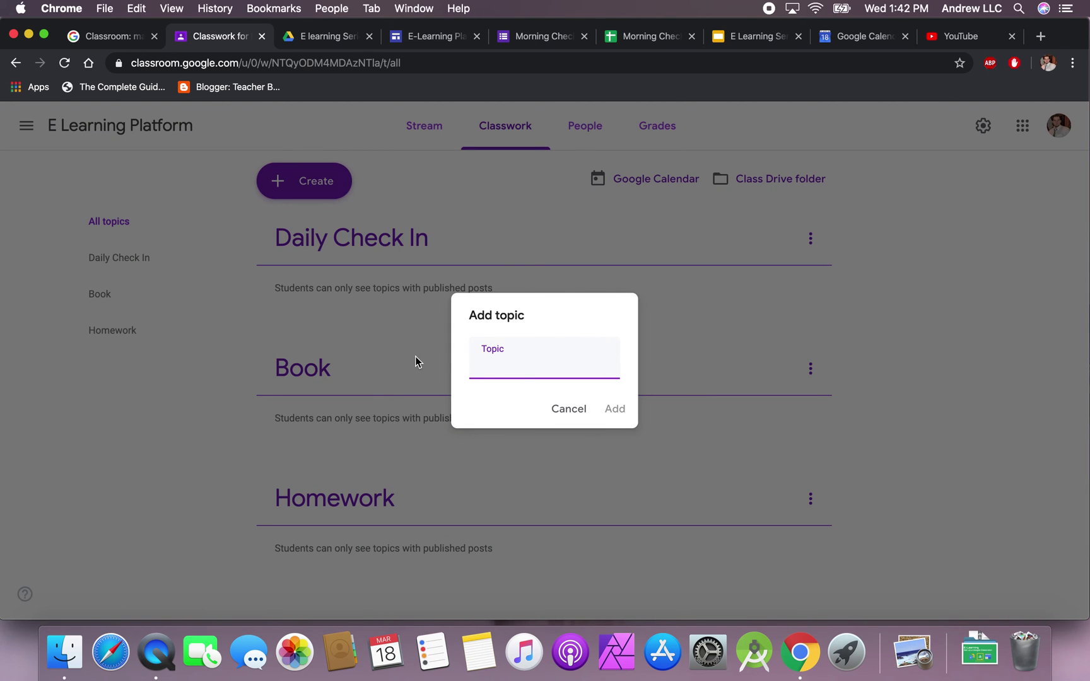
type("A")
key("BackSpace")
type("Tests / Quizes")
left_click(545, 364)
type("z")
left_click(606, 407)
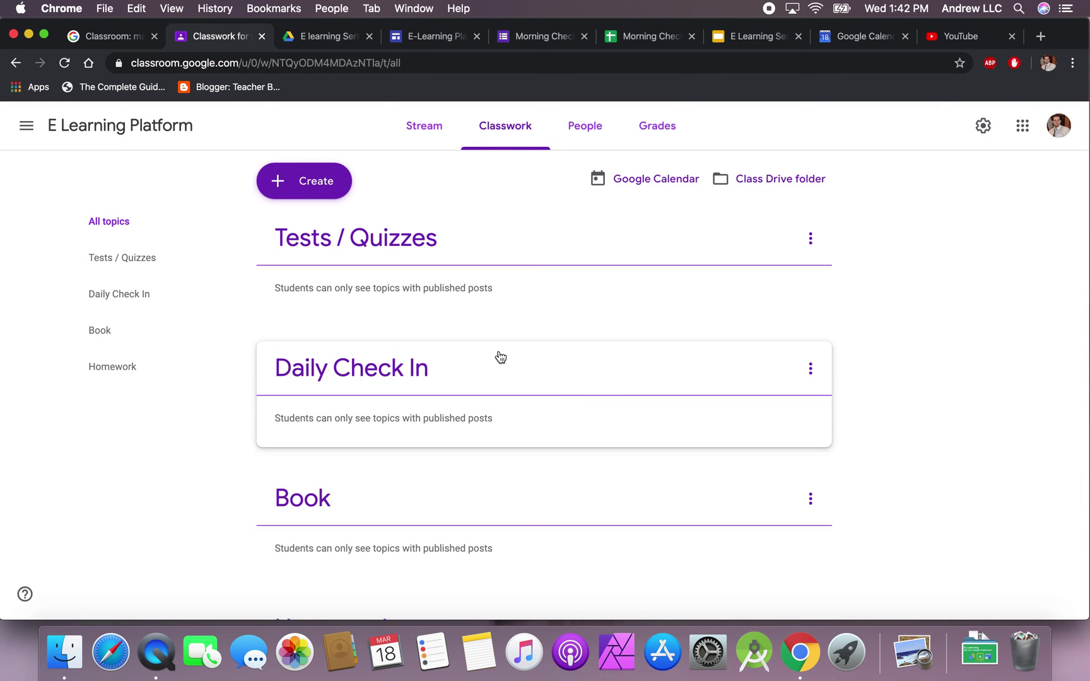
Drag the topics into the order Daily Check In, Book, Homework, Tests / Quizzes, then view Stream.
scroll(735, 386, "down", 3)
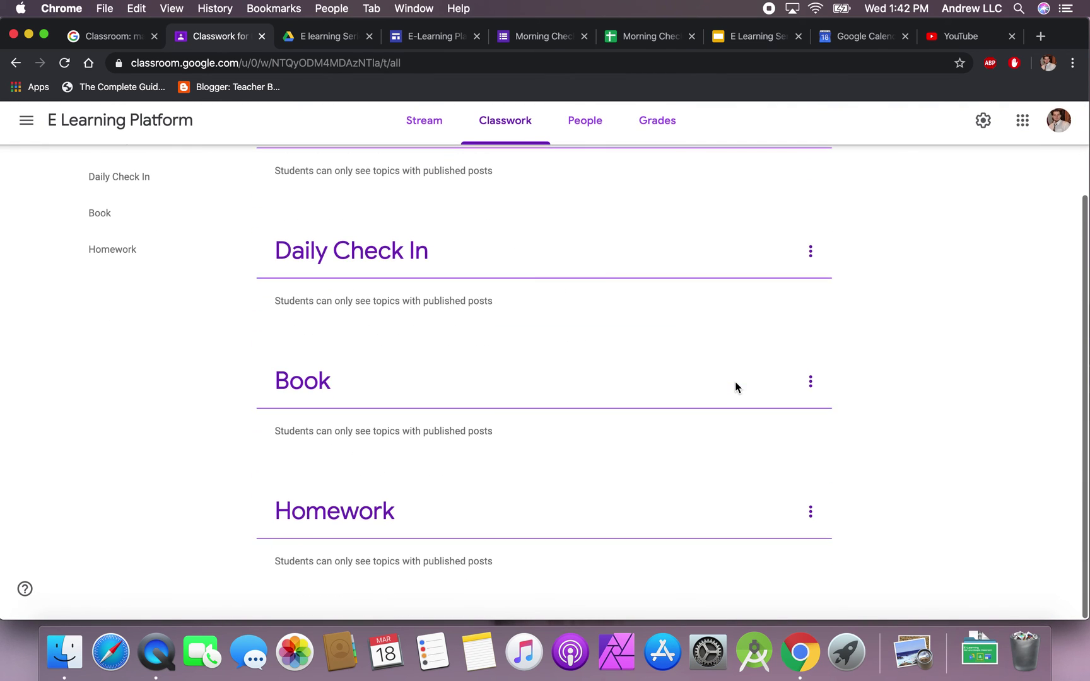
scroll(734, 385, "up", 3)
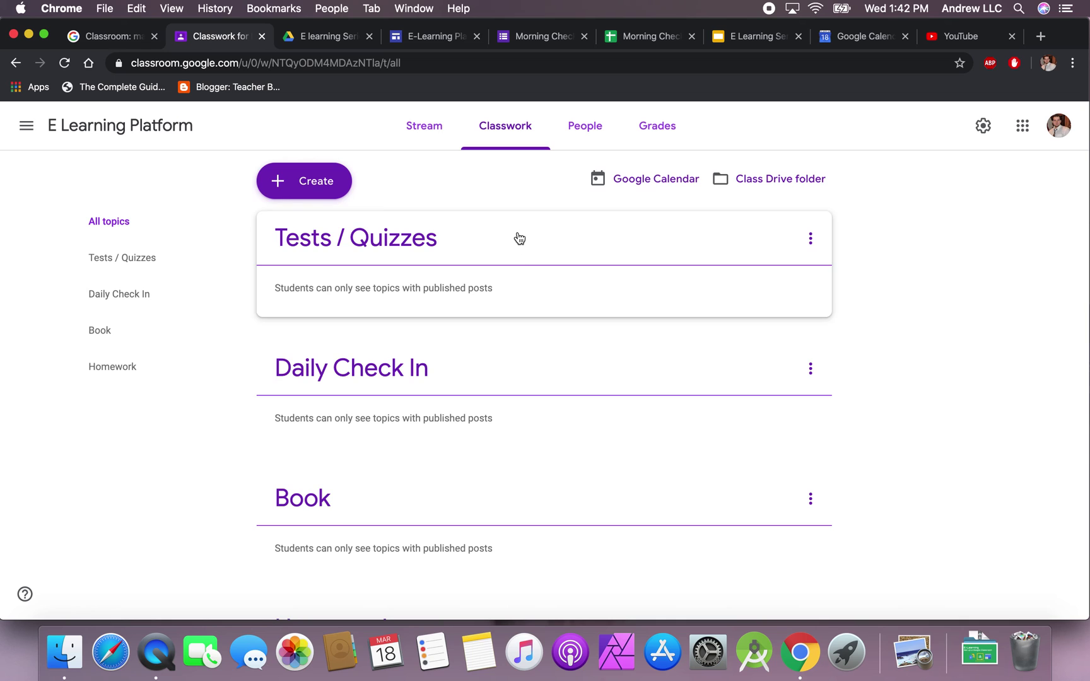
left_click_drag(516, 239, 533, 325)
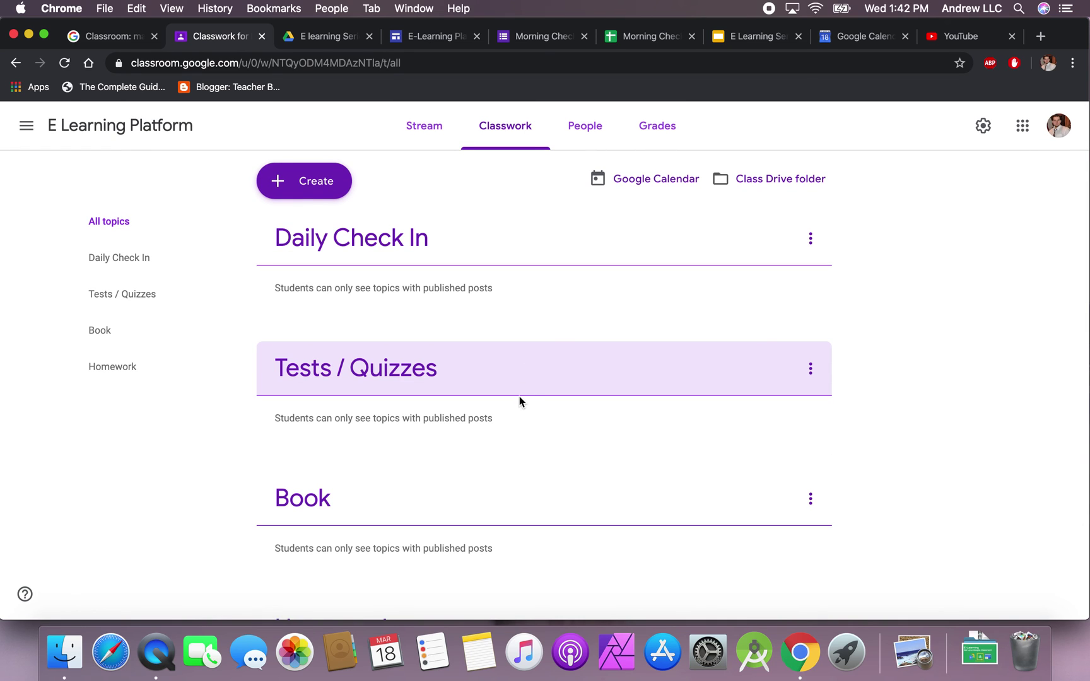
scroll(491, 449, "down", 3)
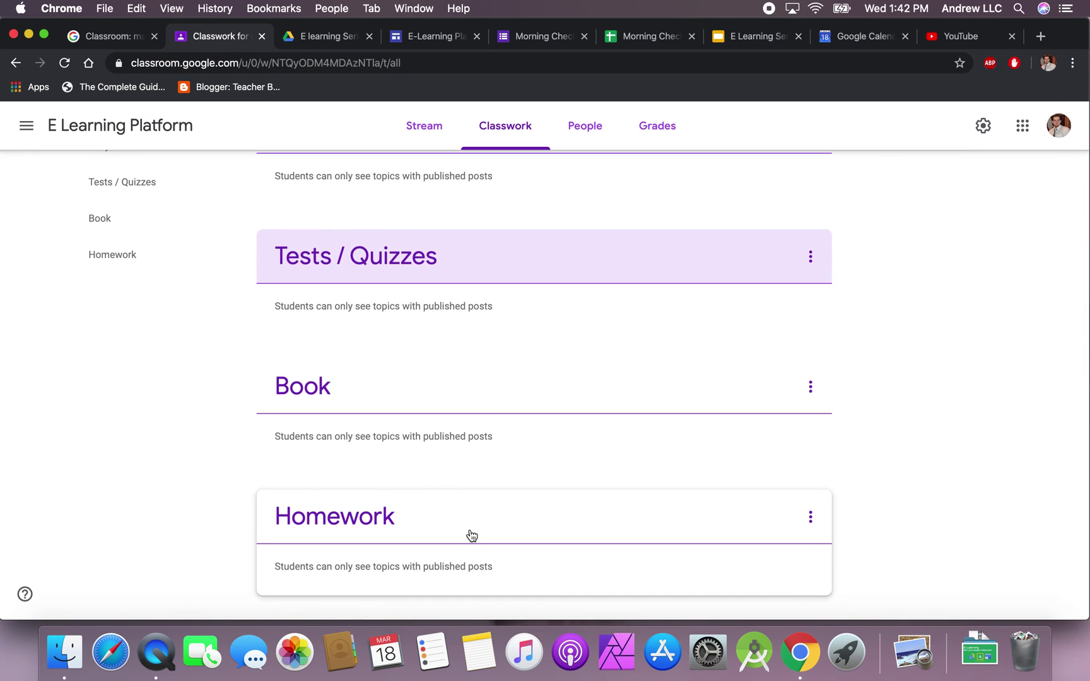
scroll(487, 414, "up", 3)
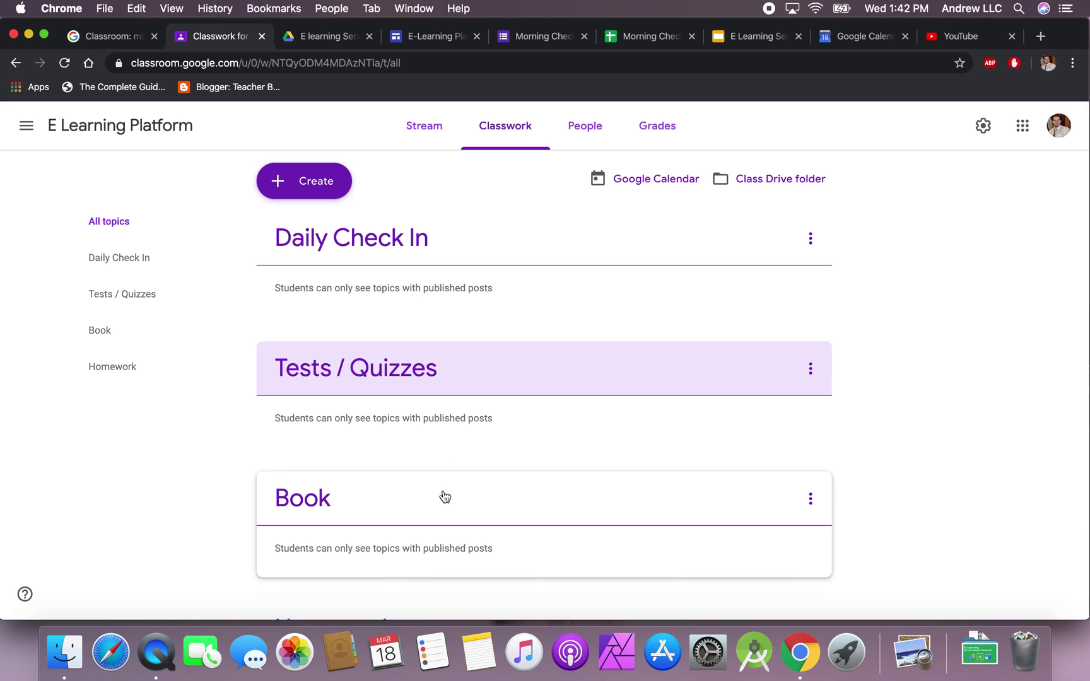
left_click_drag(445, 497, 450, 346)
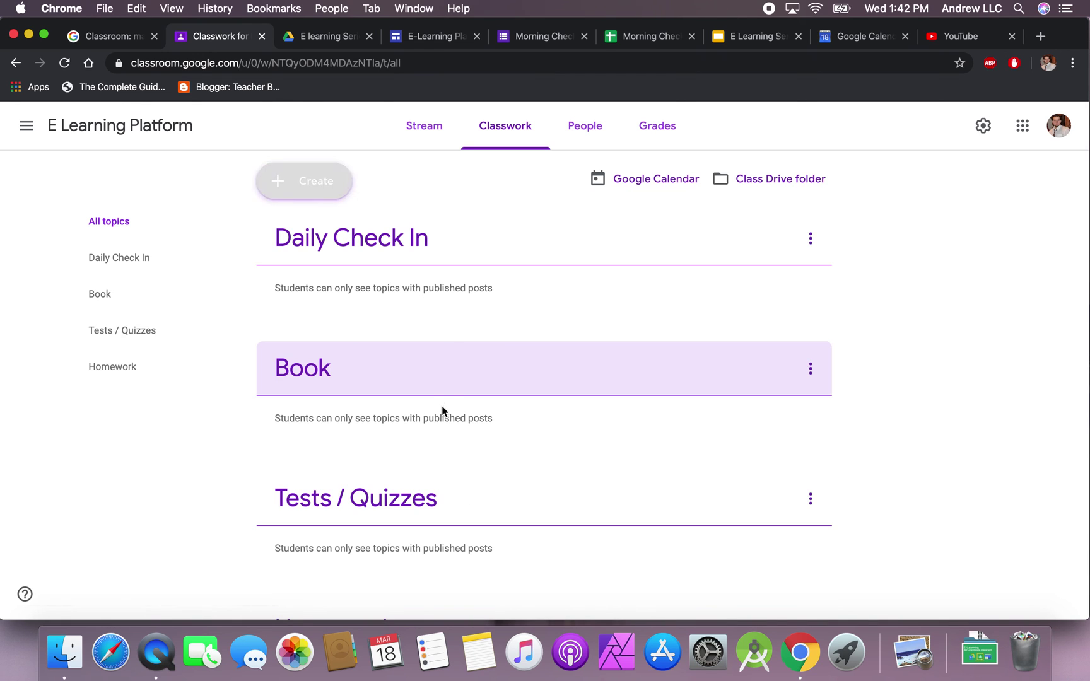
scroll(442, 410, "down", 3)
left_click_drag(414, 520, 415, 377)
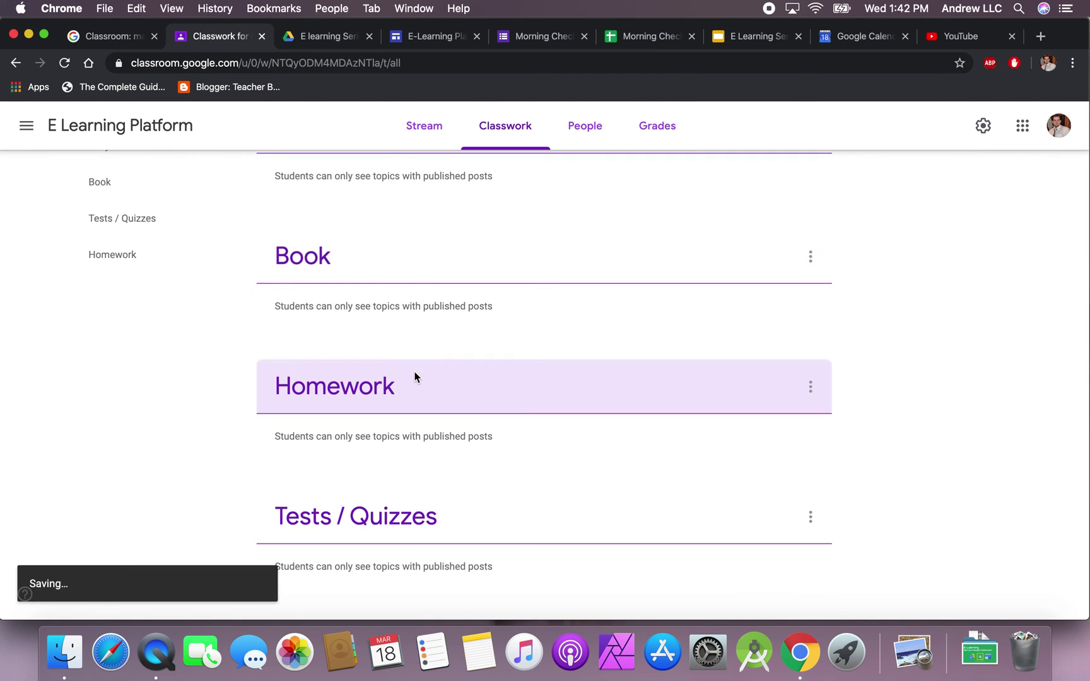
scroll(425, 418, "up", 3)
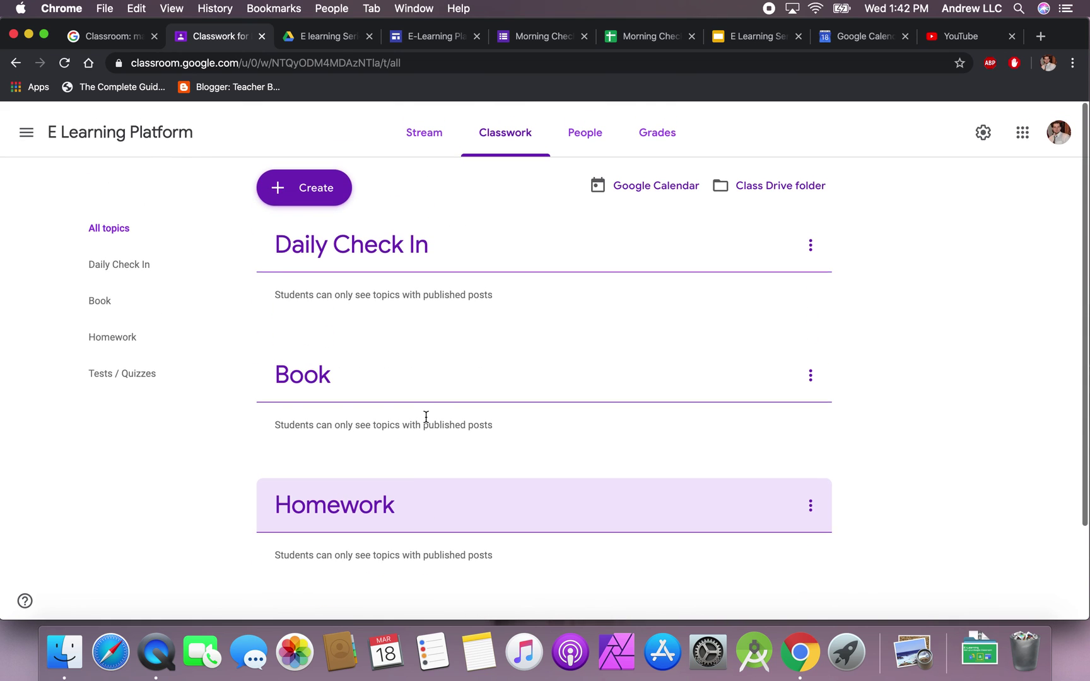
left_click(427, 130)
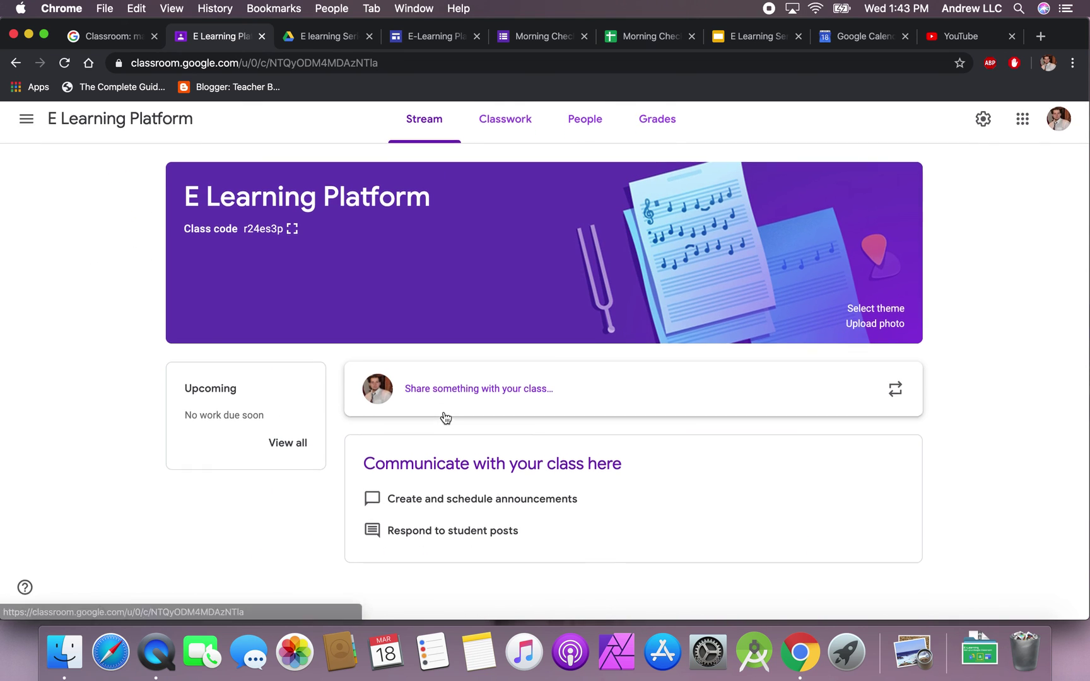
left_click(519, 128)
left_click(585, 126)
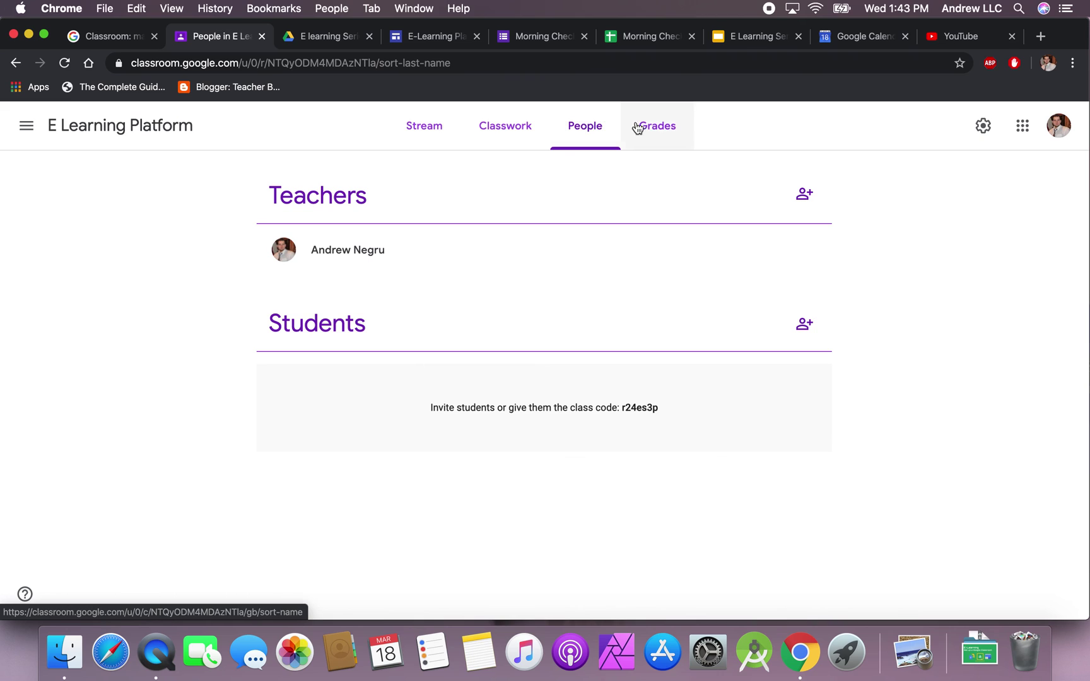
left_click(422, 124)
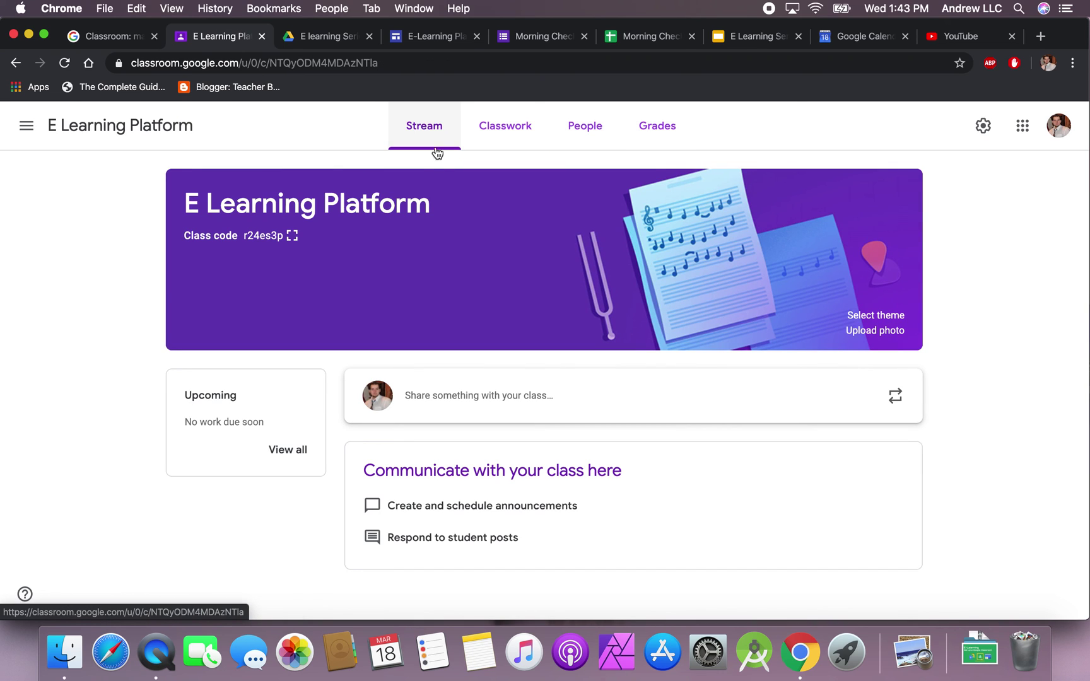